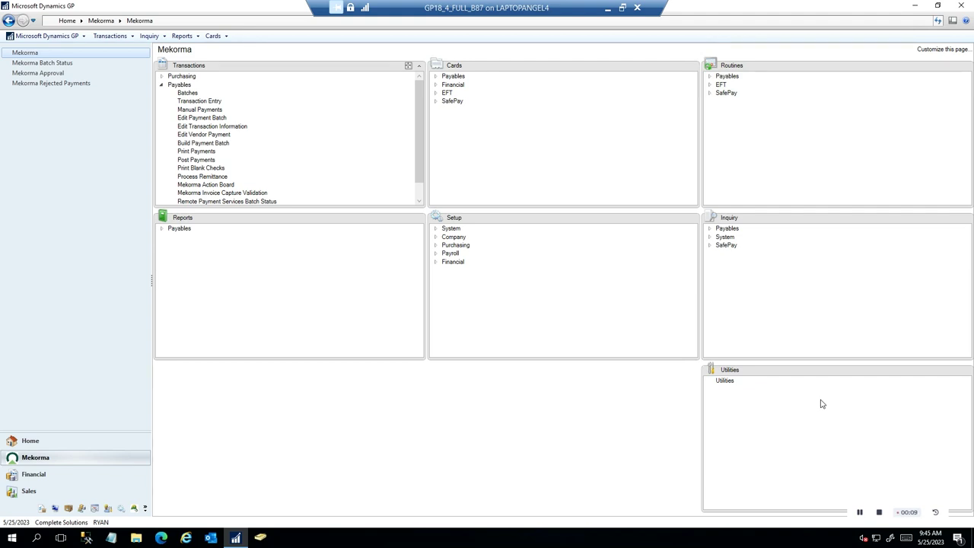
- Open Mekorma Invoice Capture Validation to list the five captured vendor invoices
click(251, 193)
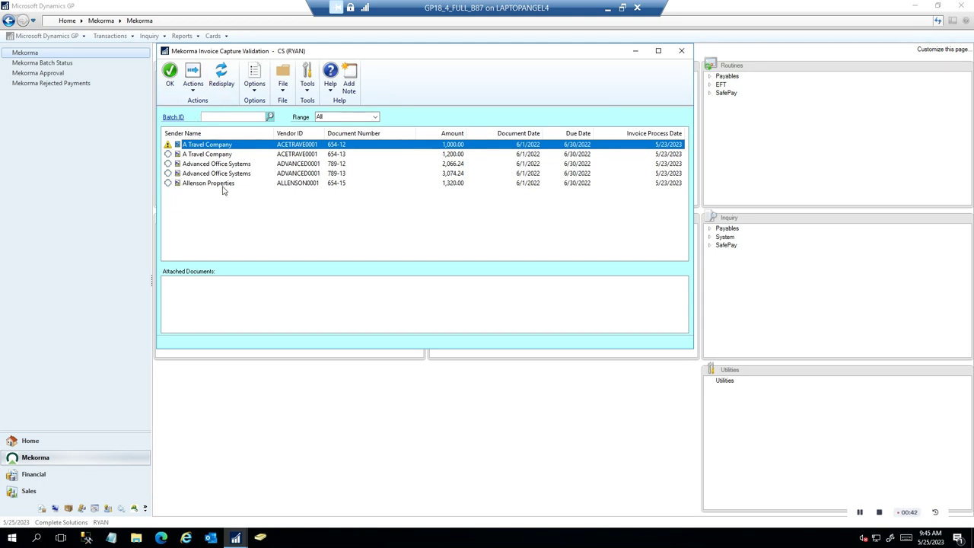
- Select A Travel Company invoice 654-13 to show its invoice PDF and Email_Body.pdf attachments
click(228, 155)
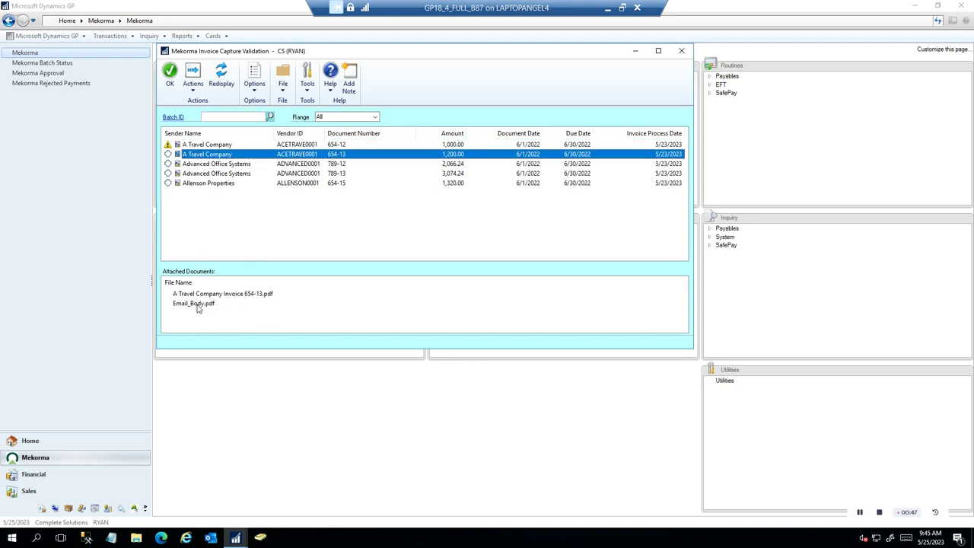
- Open invoice 654-13 as a PM transaction, with its PDF positioned on the screen's right half
double_click(240, 155)
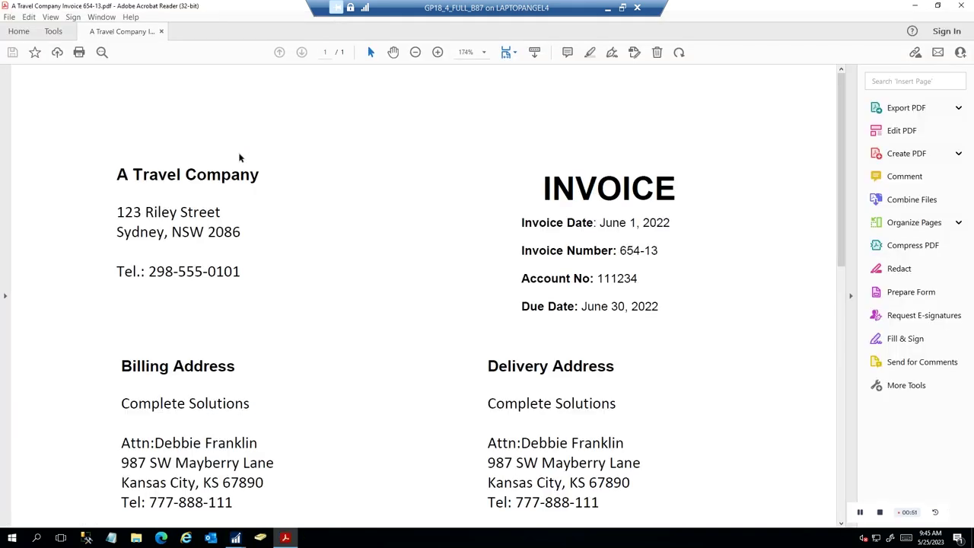
click(938, 7)
drag(252, 27, 641, 43)
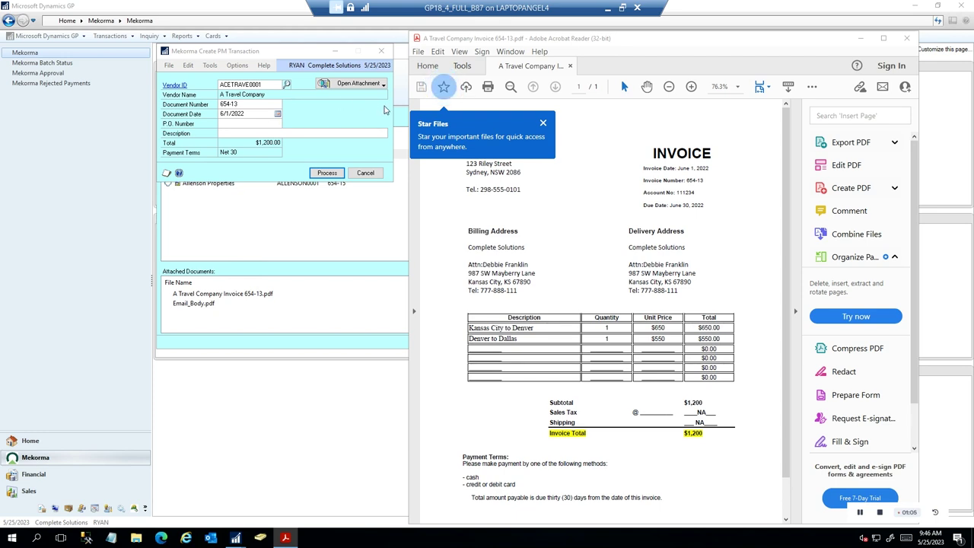
- Dismiss Acrobat's Star Files tip and process 654-13 into a $1,200.00 ACETRAVE0001 payables invoice
click(543, 124)
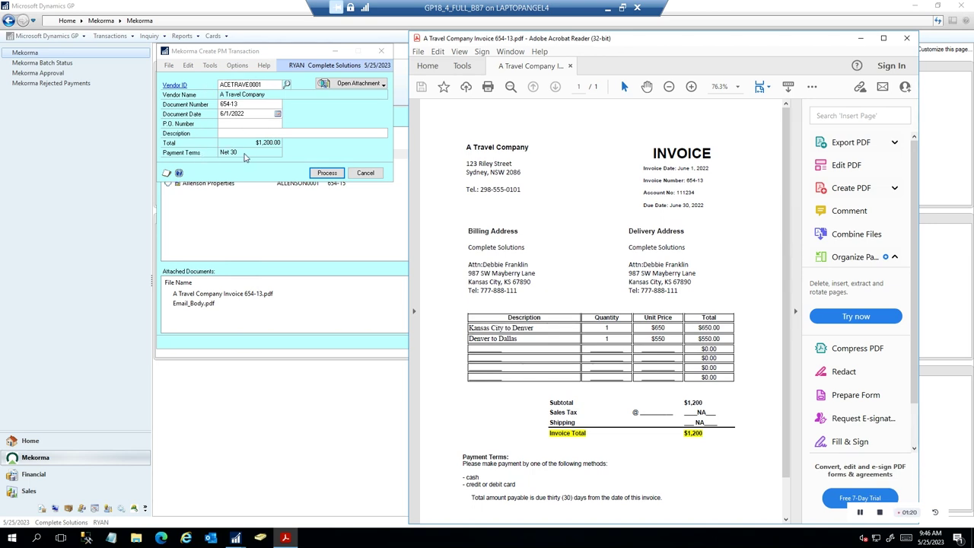
click(329, 174)
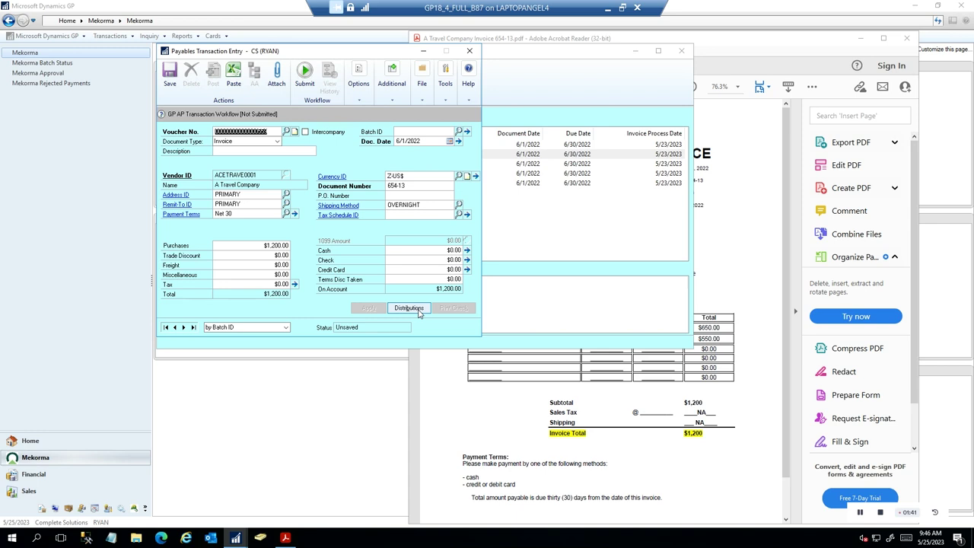
- Assign invoice 654-13 to batch BATCHTESTING
click(415, 133)
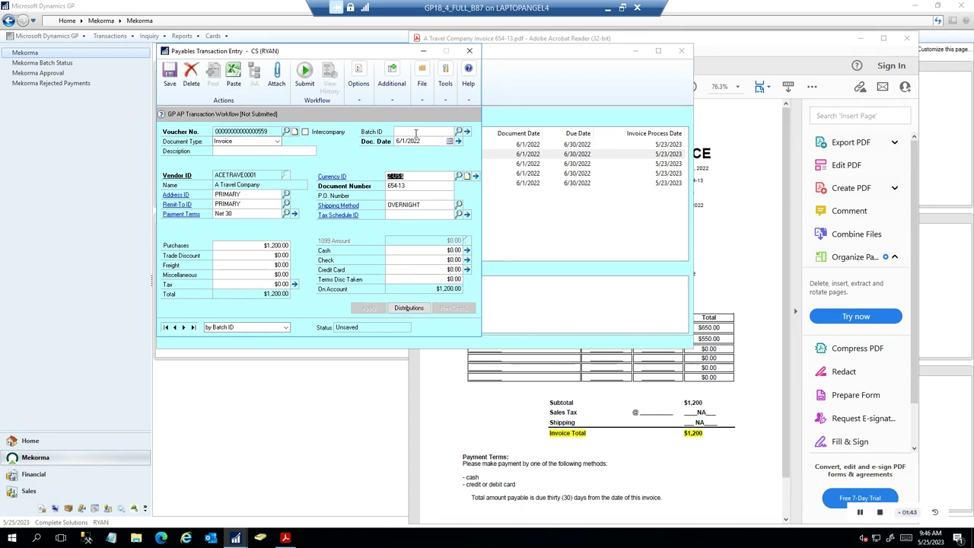
click(415, 134)
text(BAR)
key(BackSpace)
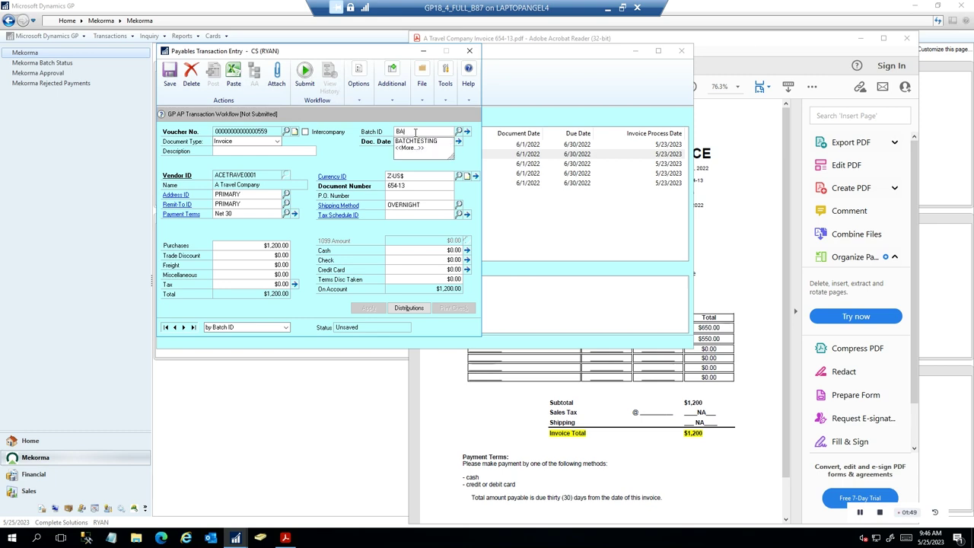
click(431, 142)
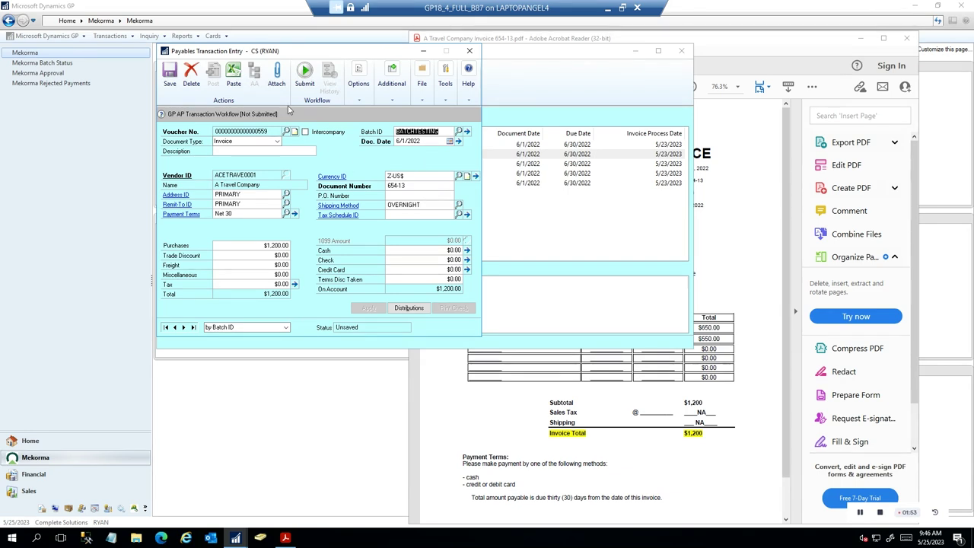
- Submit the invoice to the approval workflow without comments and close Payables Transaction Entry
click(305, 74)
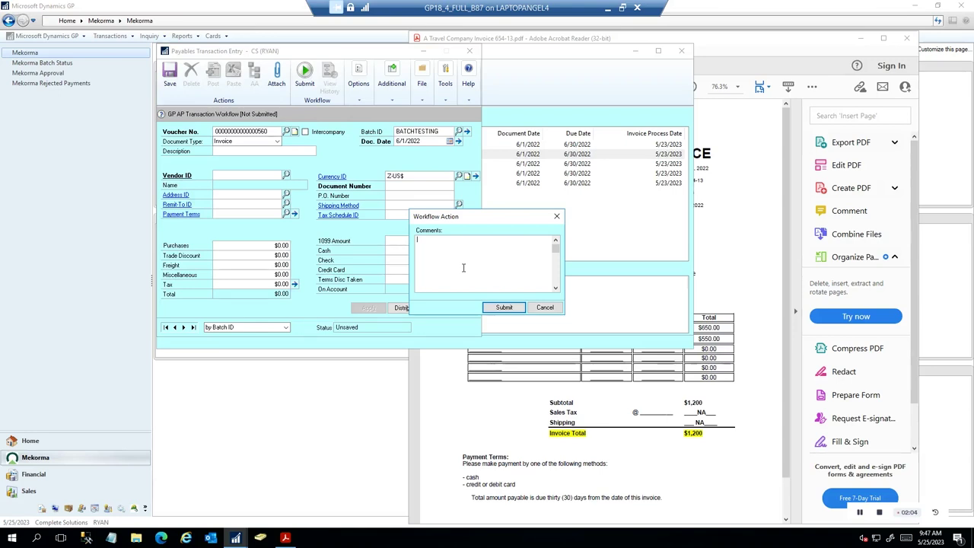
click(504, 307)
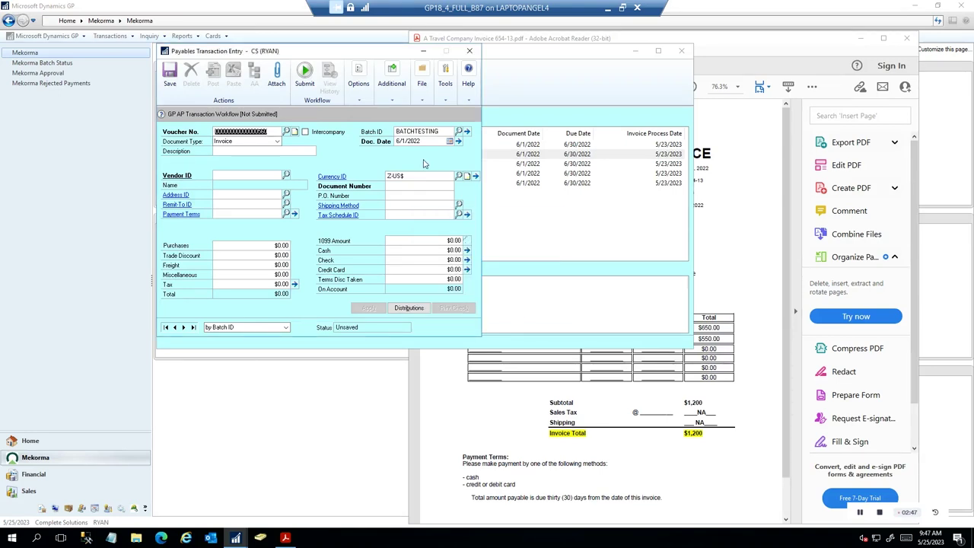
click(469, 51)
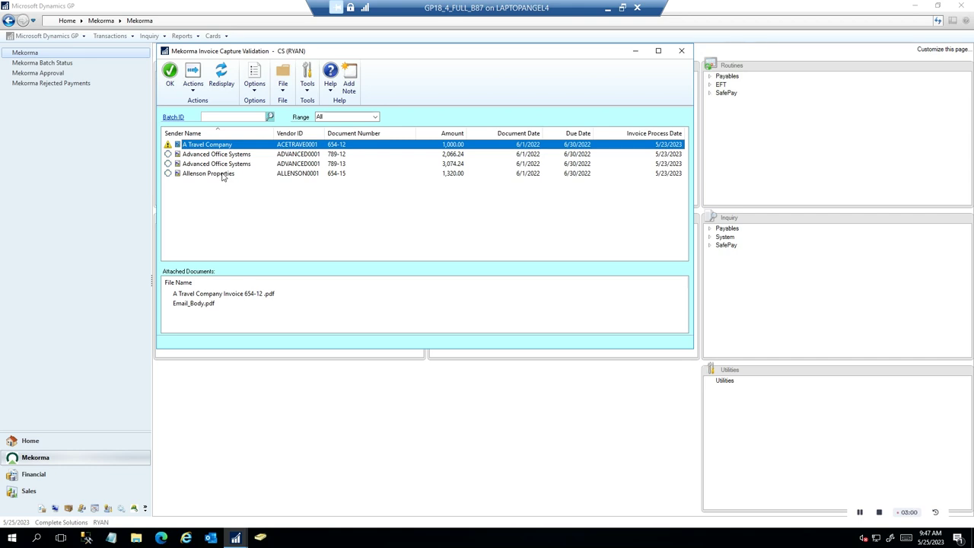
- Choose BATCHTESTING from the Batch ID lookup to filter the validation list
click(270, 117)
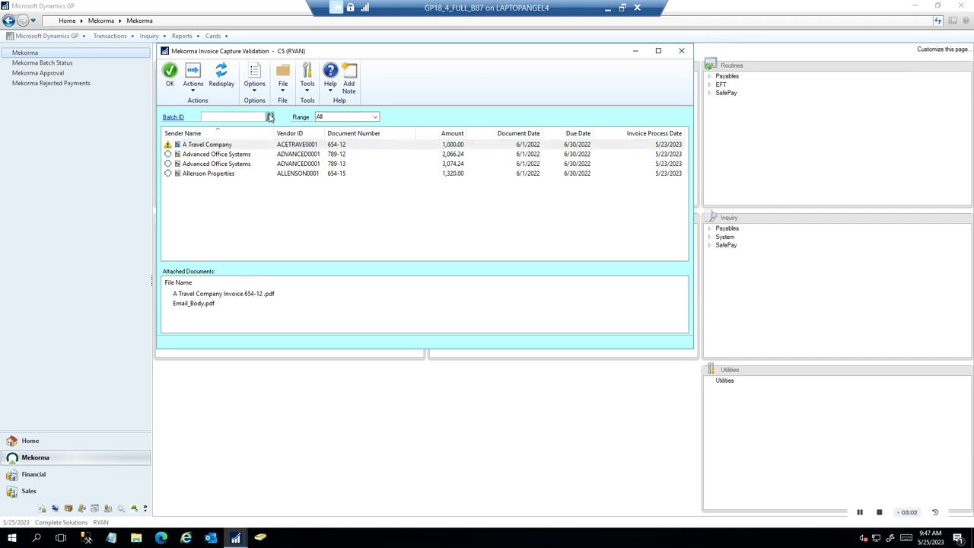
double_click(209, 198)
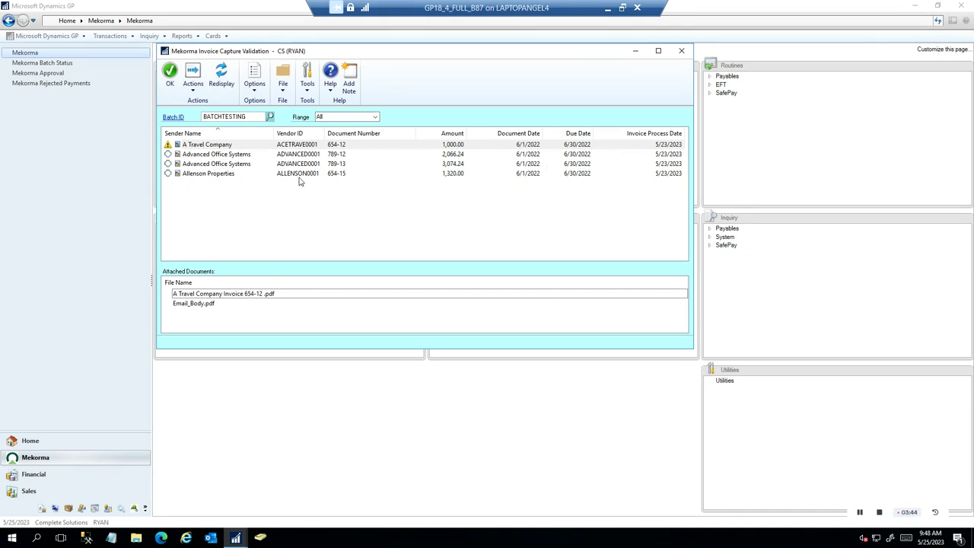
- Mark invoices 789-12, 789-13 and the Allenson Properties invoice, then inspect flagged invoice 654-12
click(168, 155)
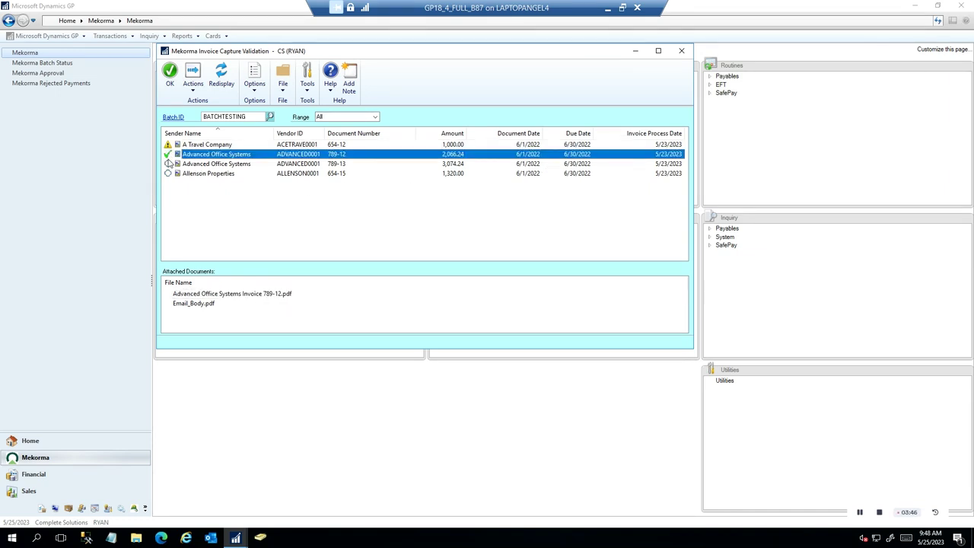
click(167, 164)
click(168, 174)
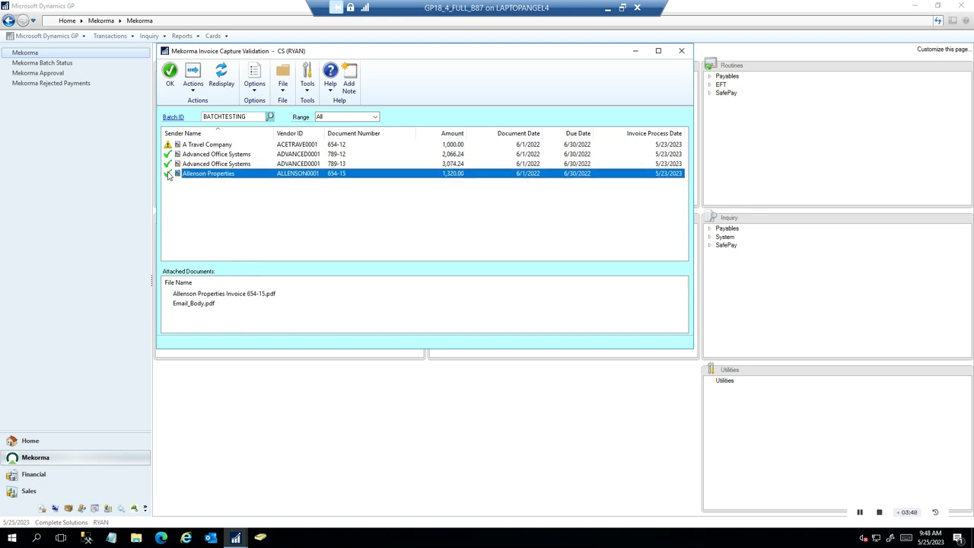
click(202, 91)
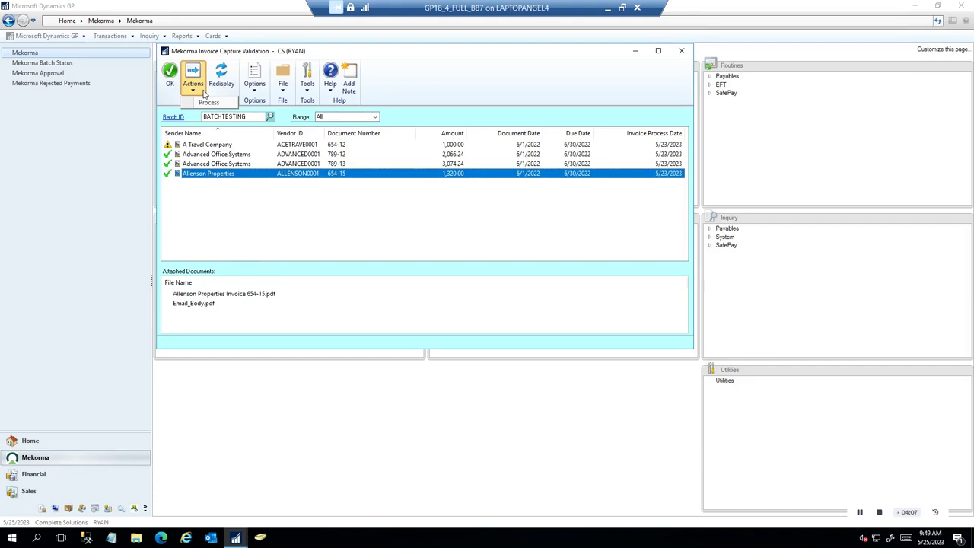
click(215, 146)
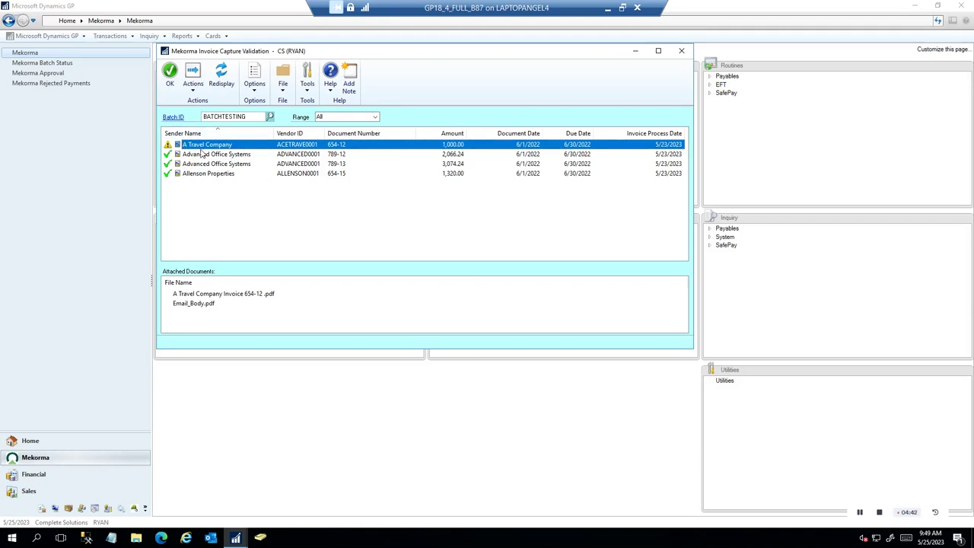
- Review the duplicate-document warning on A Travel Company invoice 654-12 and discard that invoice
click(168, 145)
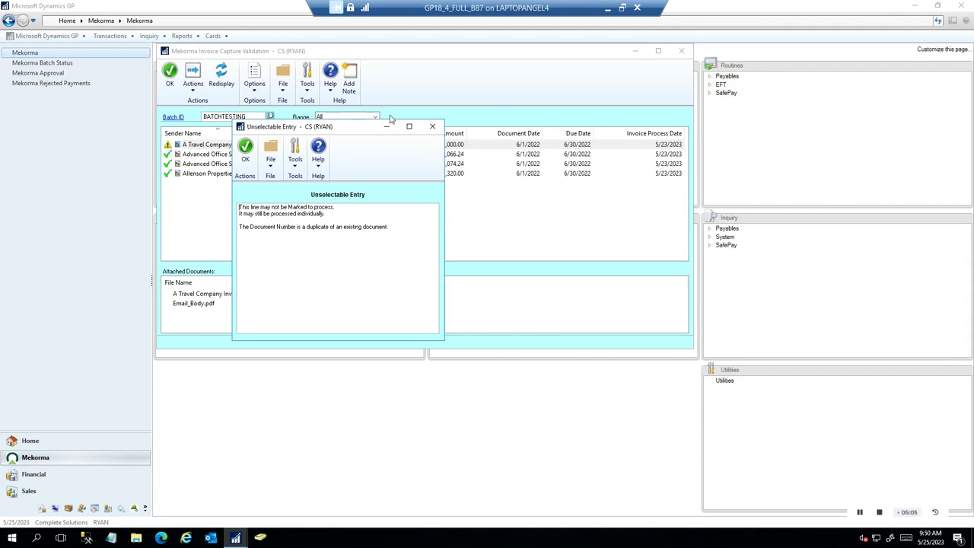
click(432, 126)
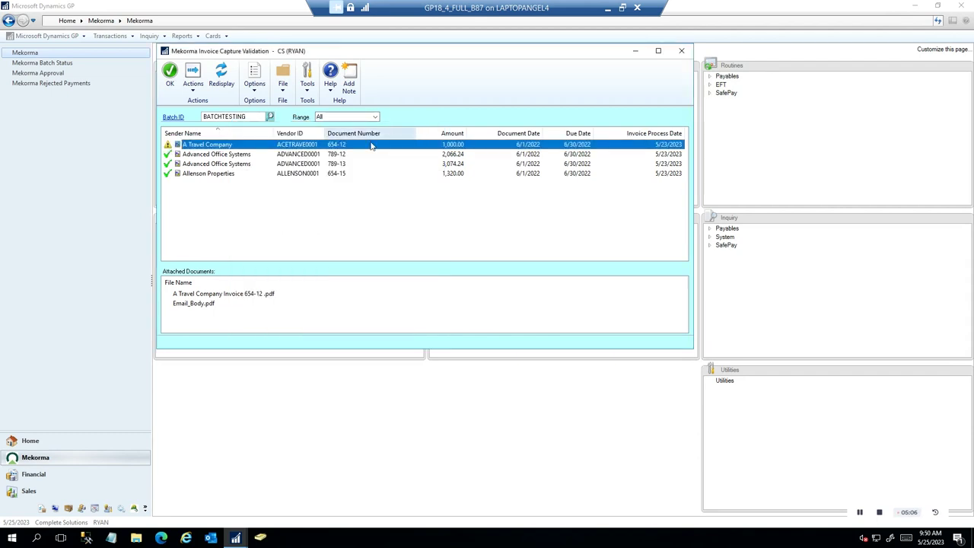
right_click(245, 144)
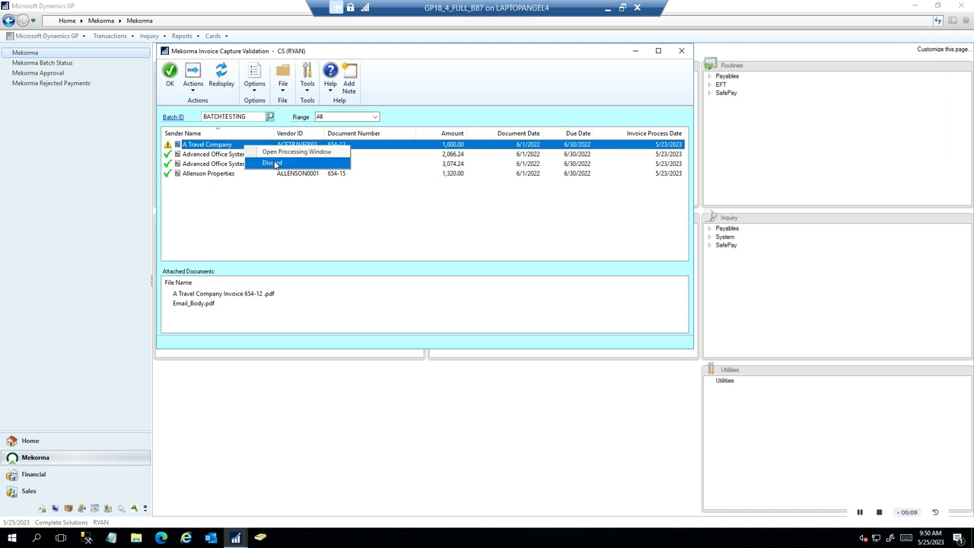
click(272, 163)
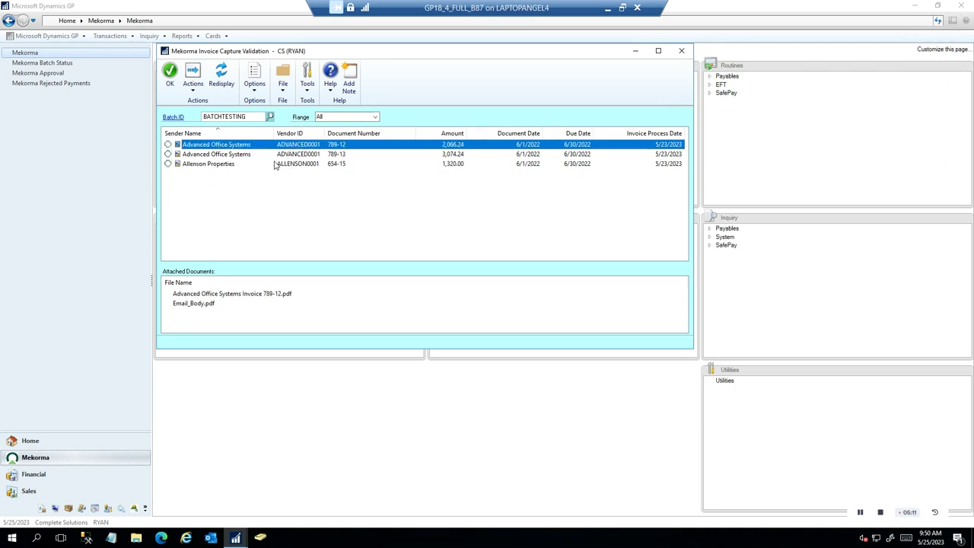
- Mark the three remaining BATCHTESTING invoices (789-12, 789-13, Allenson Properties) and process them
click(168, 145)
click(168, 154)
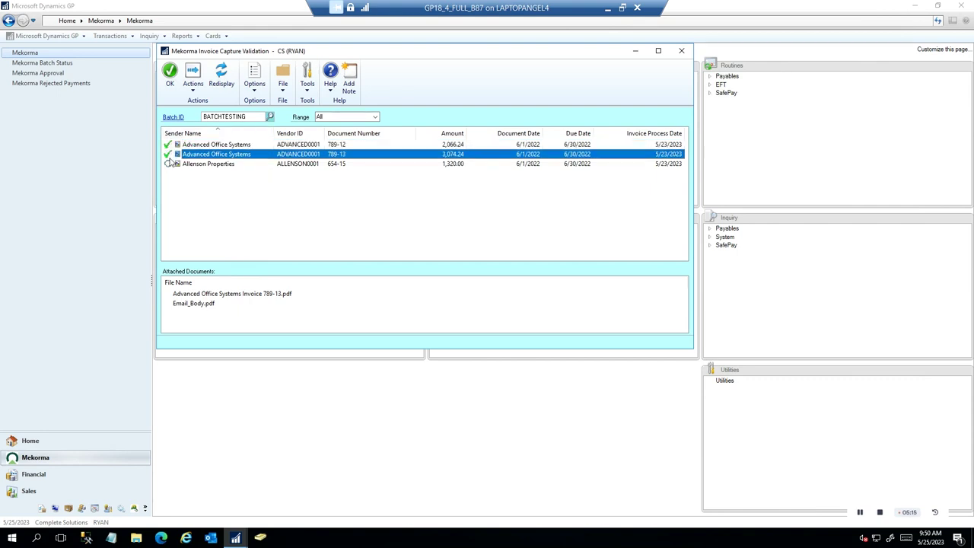
click(168, 164)
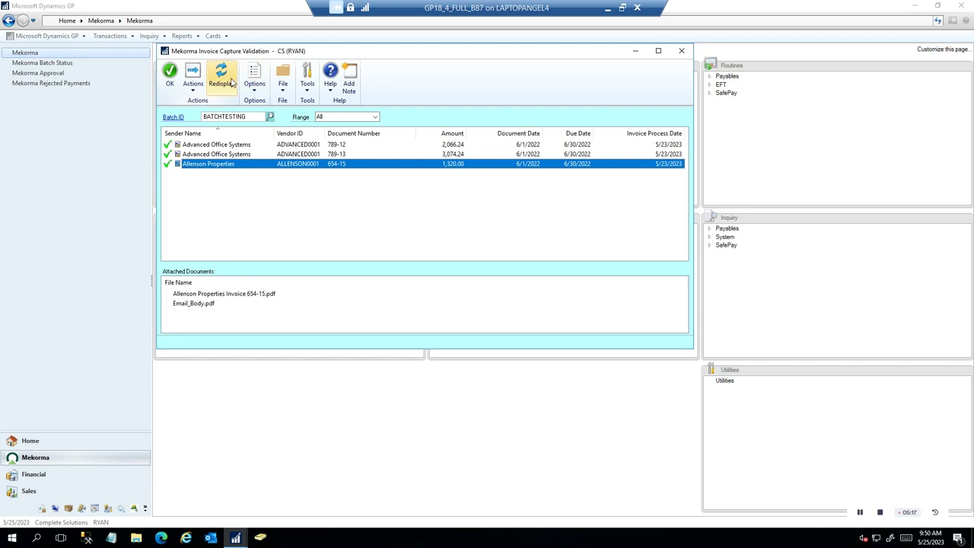
click(195, 90)
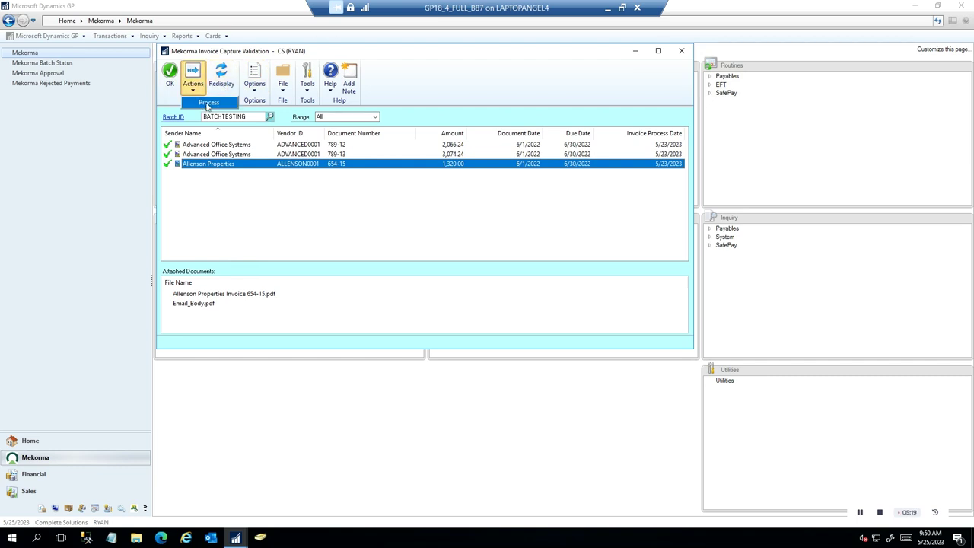
click(206, 107)
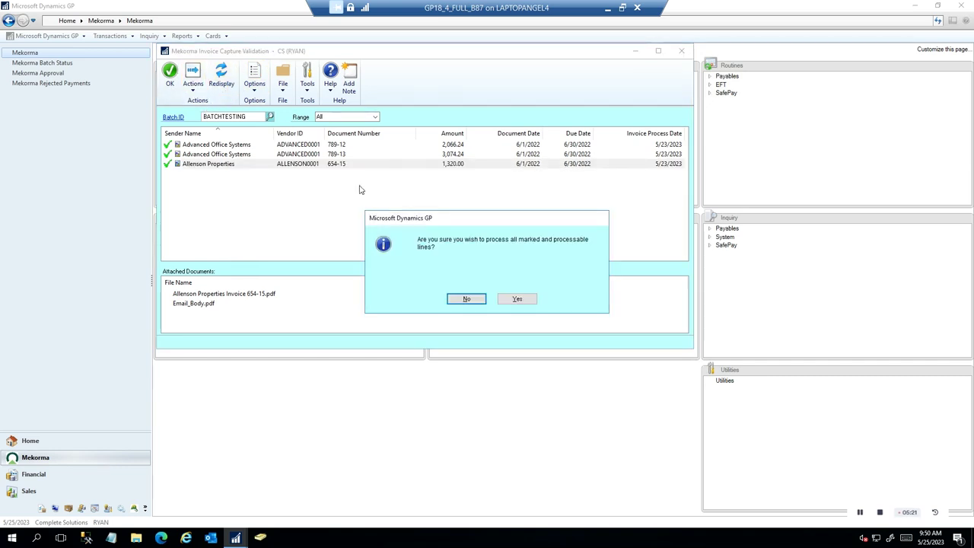
click(518, 299)
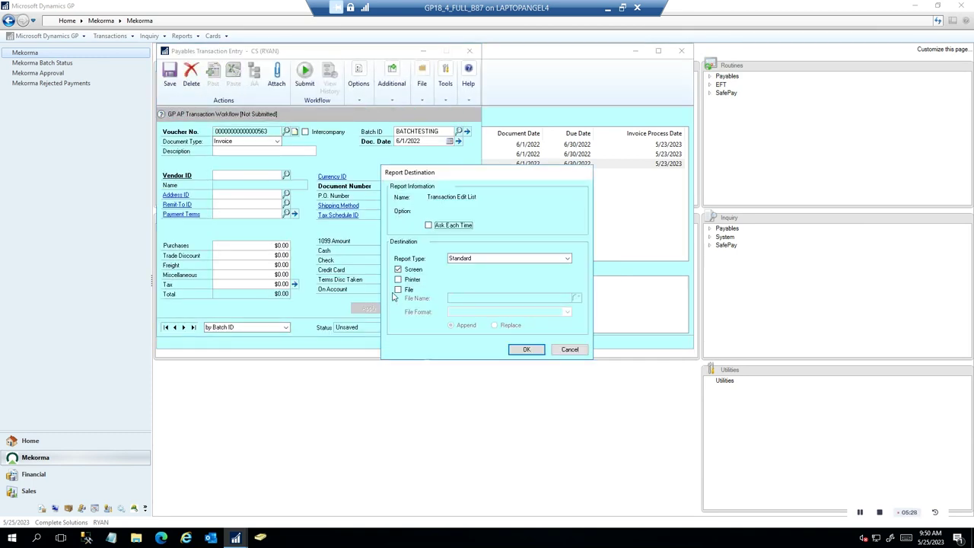
- Display the Payables Transaction Edit List on screen, scroll through it, and close the report
click(533, 350)
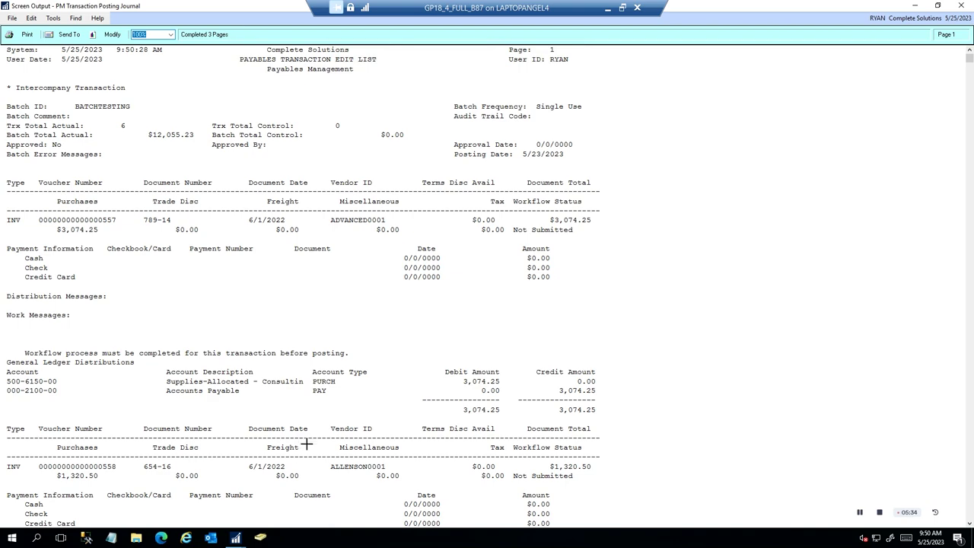
scroll(306, 444, down, 8)
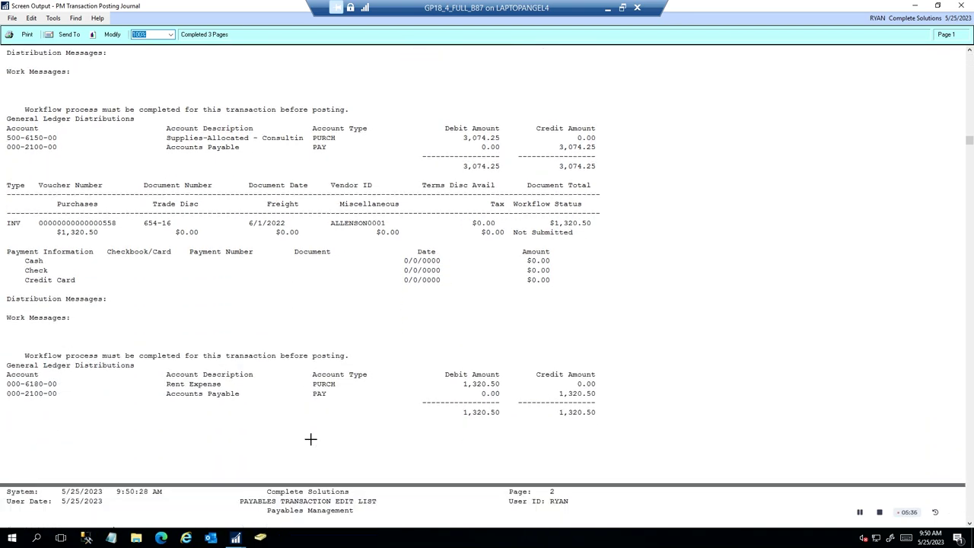
click(957, 6)
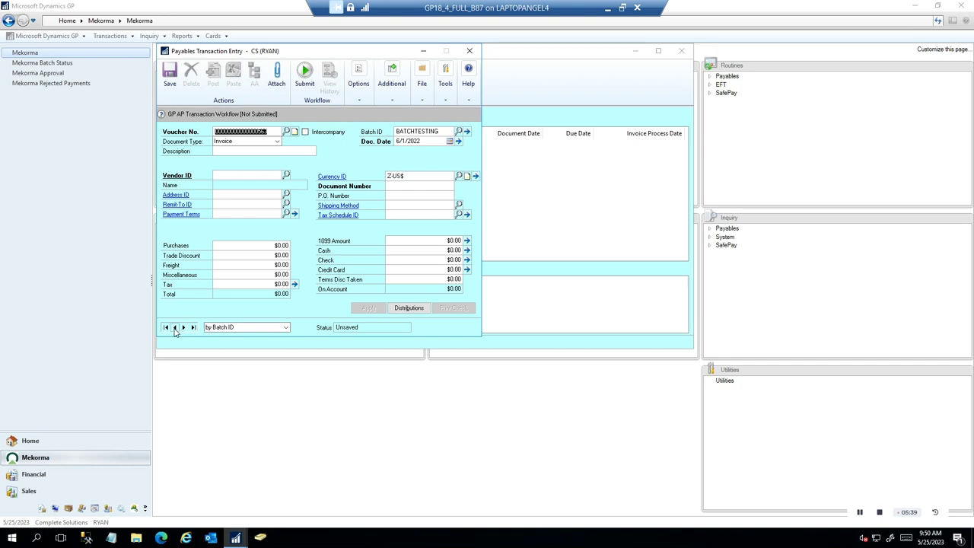
- Go back to the Allenson Properties 654-15 voucher ($1,320.00) and submit it to workflow without a comment
click(174, 328)
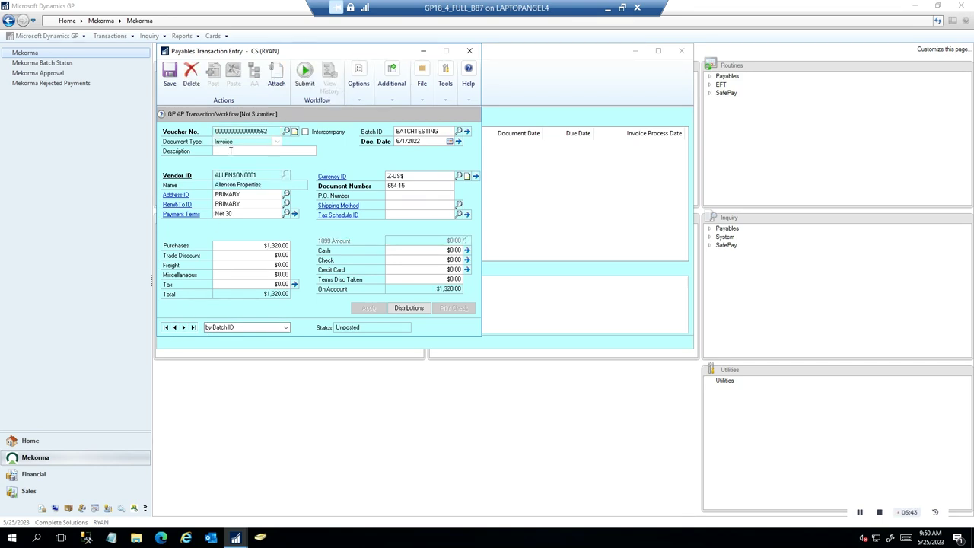
click(306, 81)
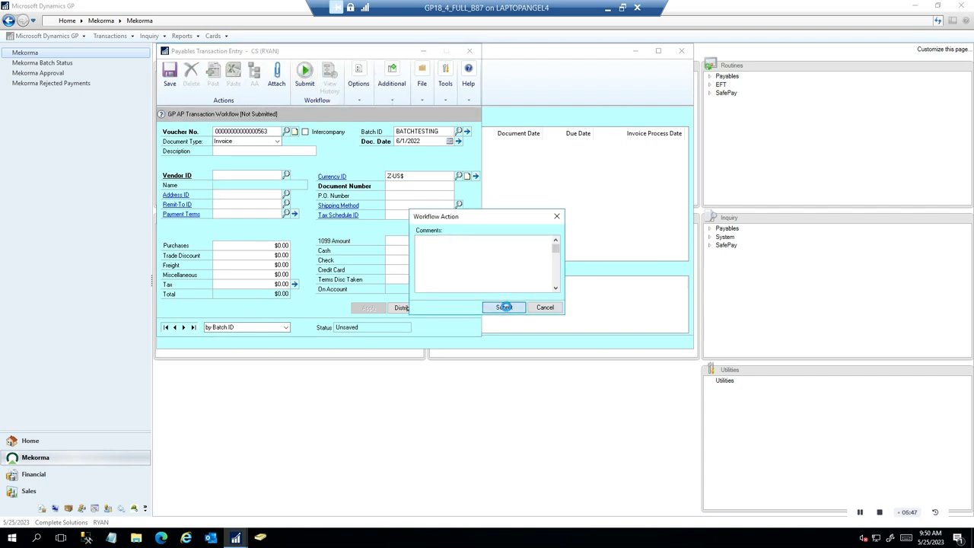
click(504, 307)
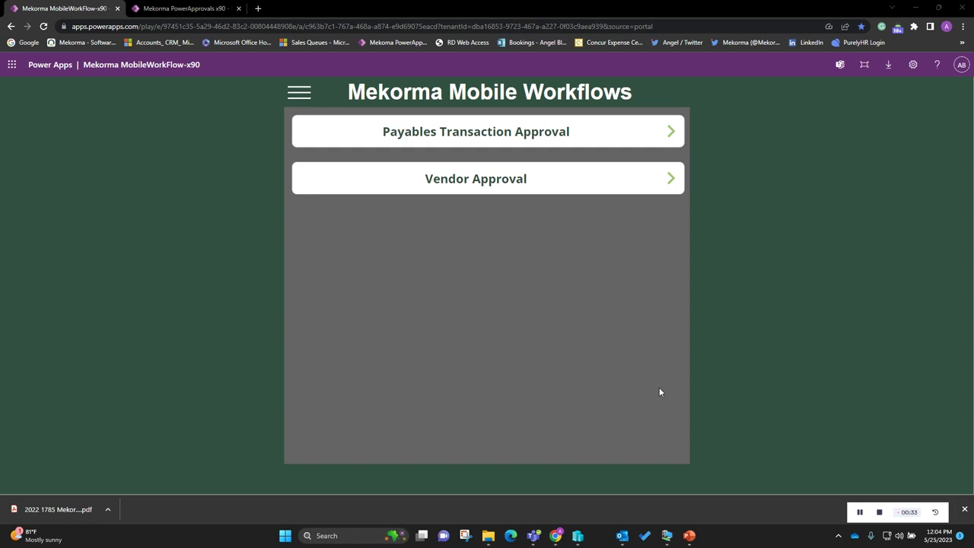
- Open Payables Transaction Approval to see the Balanced Business and Complete Solutions pending items
click(671, 133)
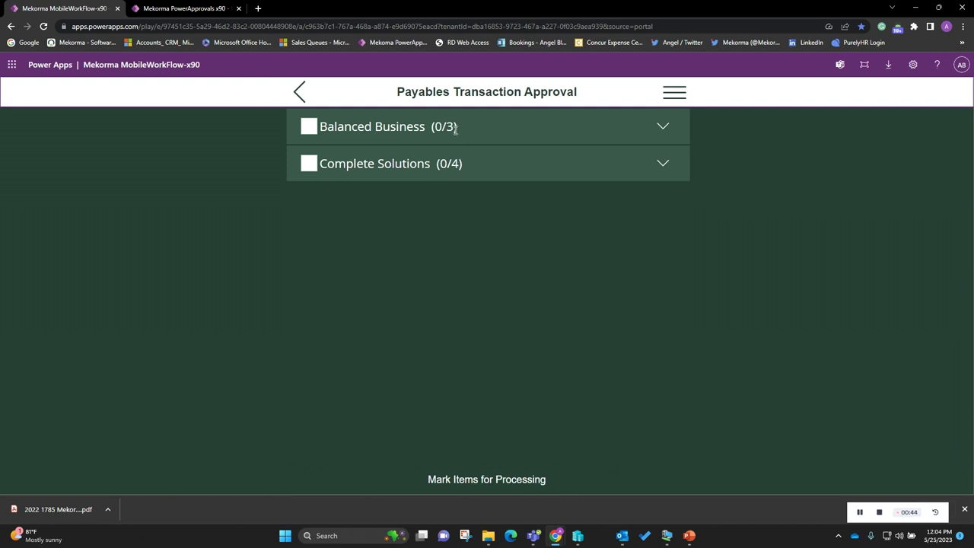
- Under Balanced Business, view ACETRAVE0001's comments, invoice details and $1,200.00 account distributions
click(663, 129)
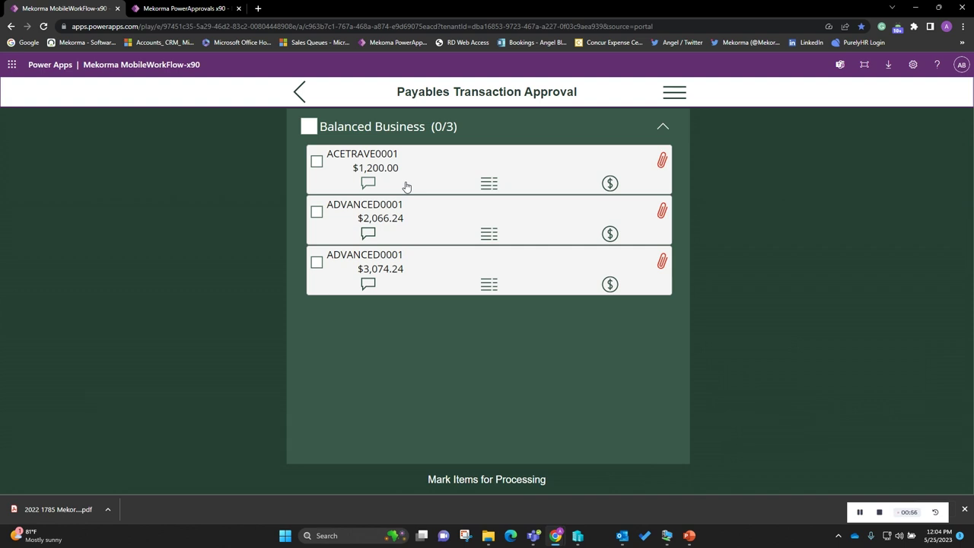
click(370, 184)
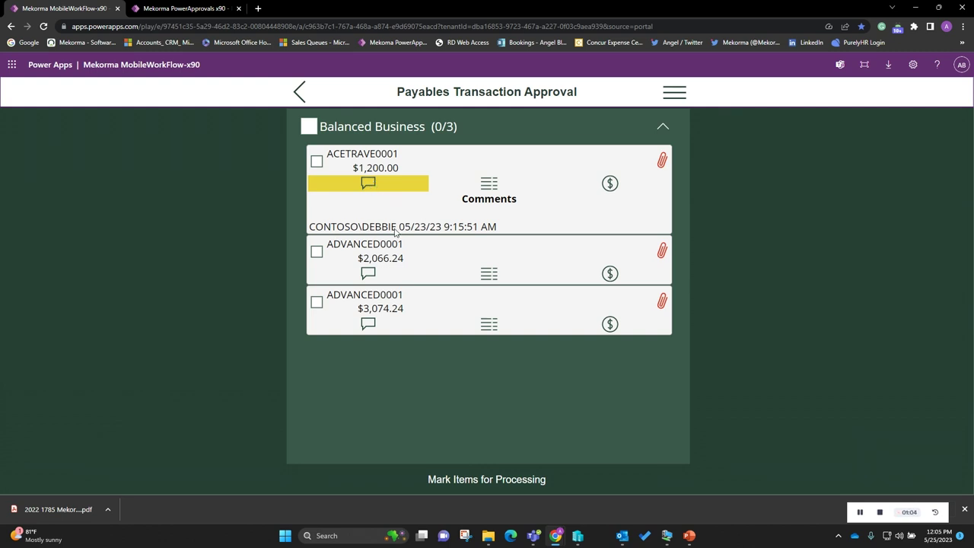
click(489, 184)
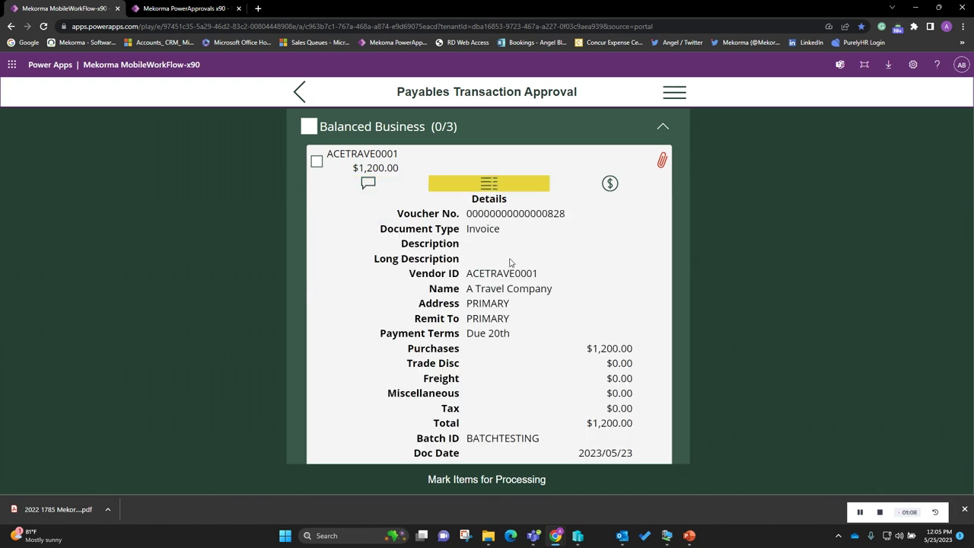
scroll(510, 262, down, 1)
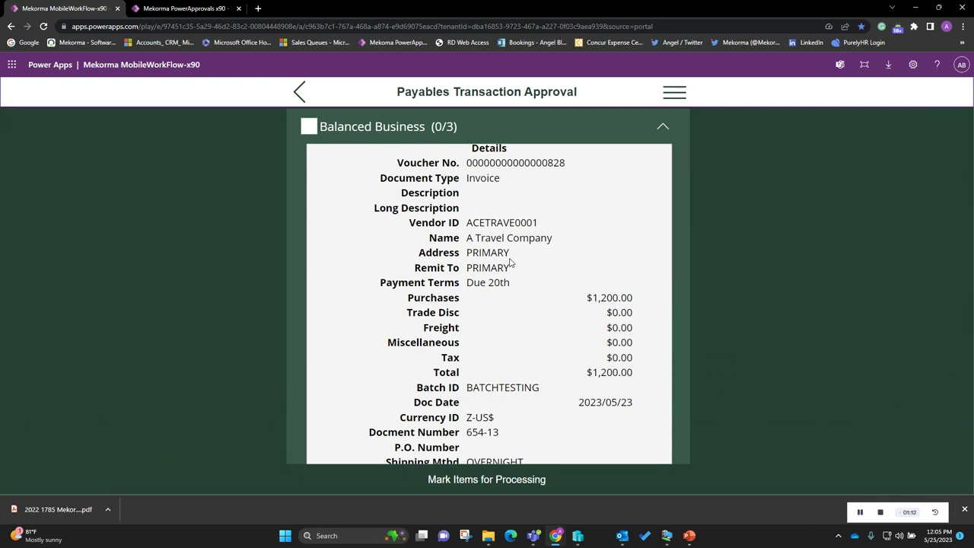
scroll(511, 262, down, 2)
scroll(511, 263, up, 1)
scroll(511, 263, up, 1)
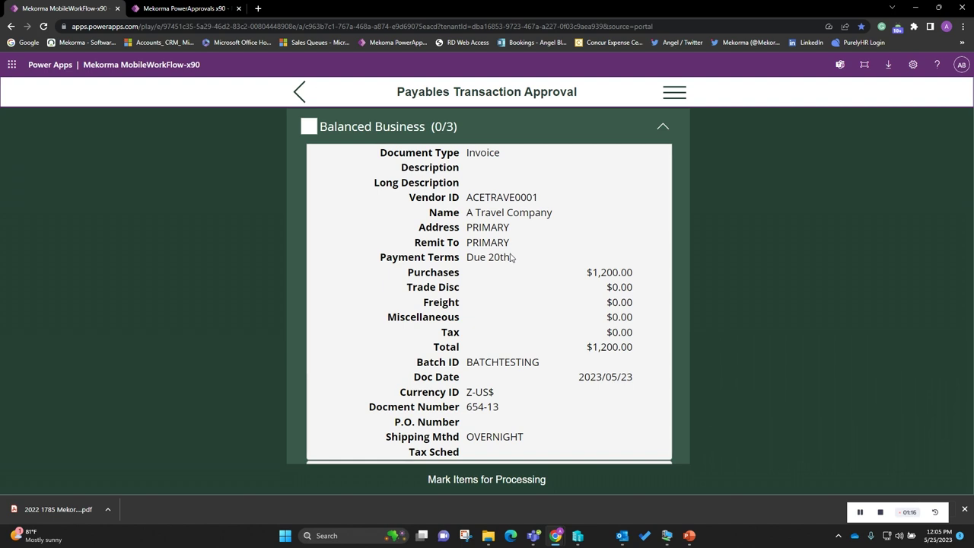
scroll(510, 262, up, 3)
click(610, 184)
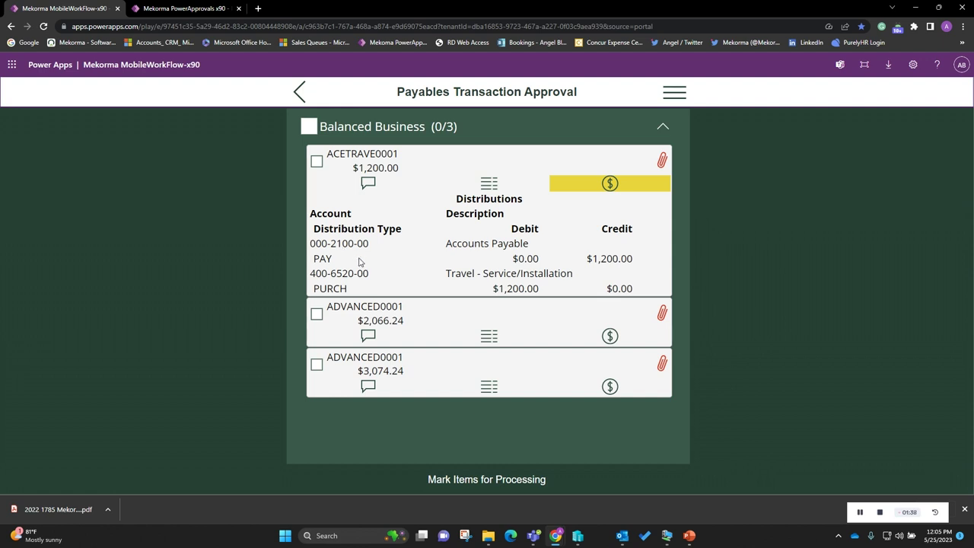
- Check the ACETRAVE0001 invoice, cancel out of the Reject reason box, and show its attachments
click(320, 164)
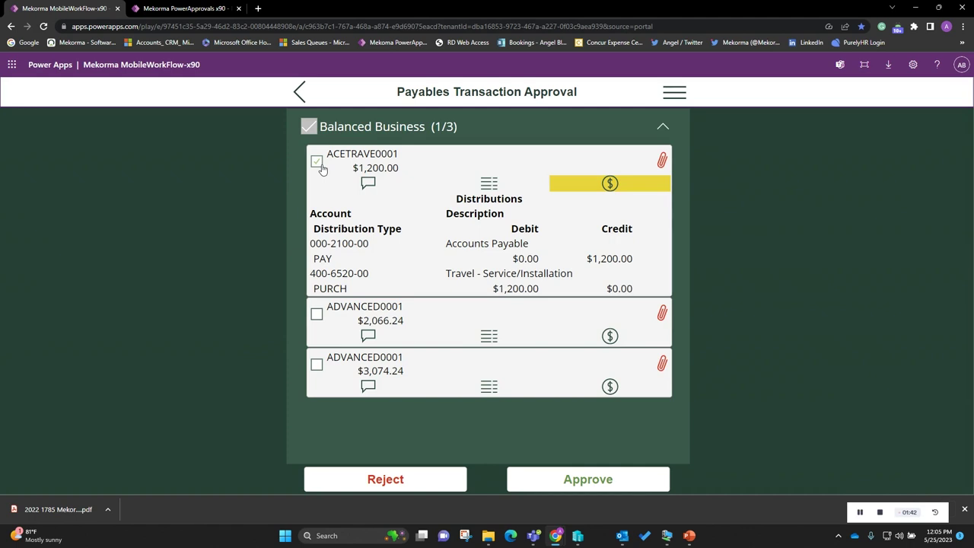
click(385, 480)
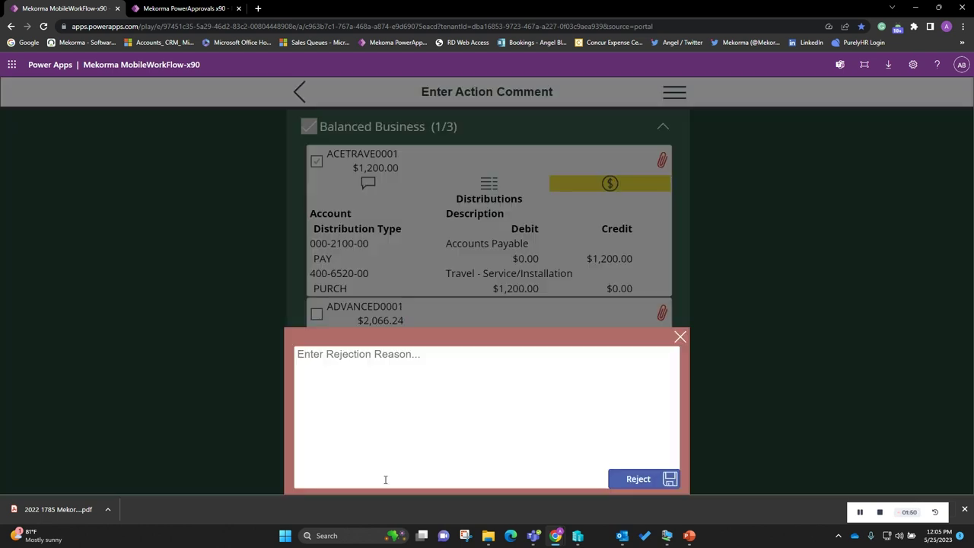
click(680, 337)
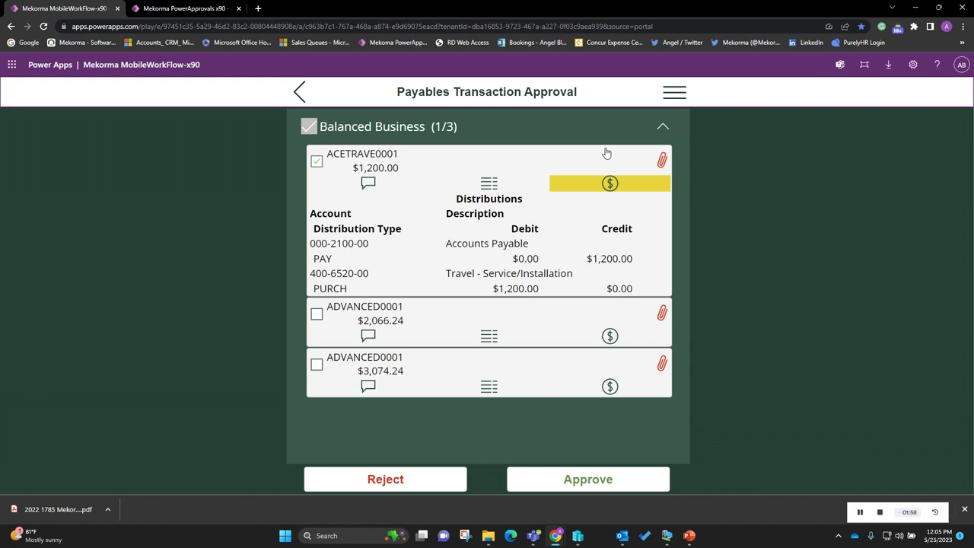
click(662, 162)
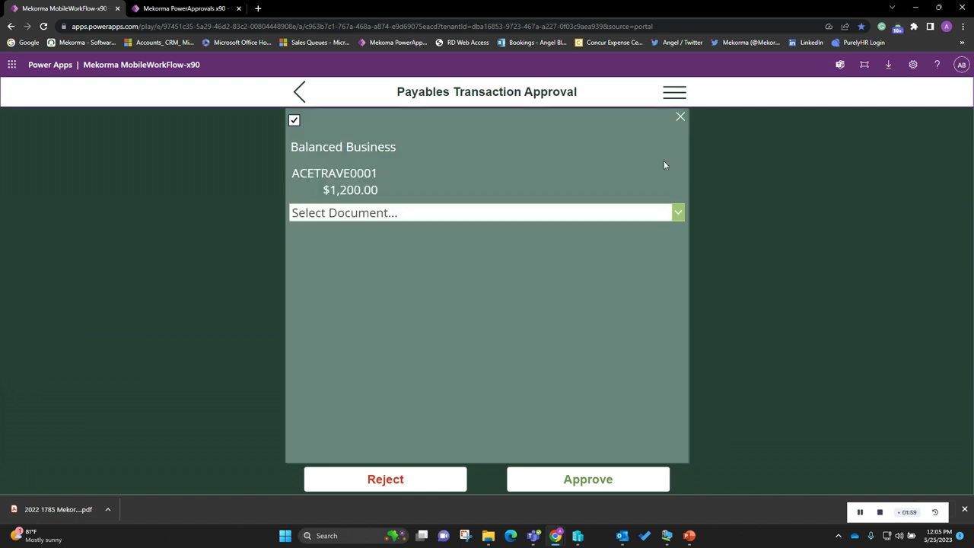
- Read the attached 'A Travel Company Invoice 654-13.pdf' and close the preview
click(441, 216)
click(386, 256)
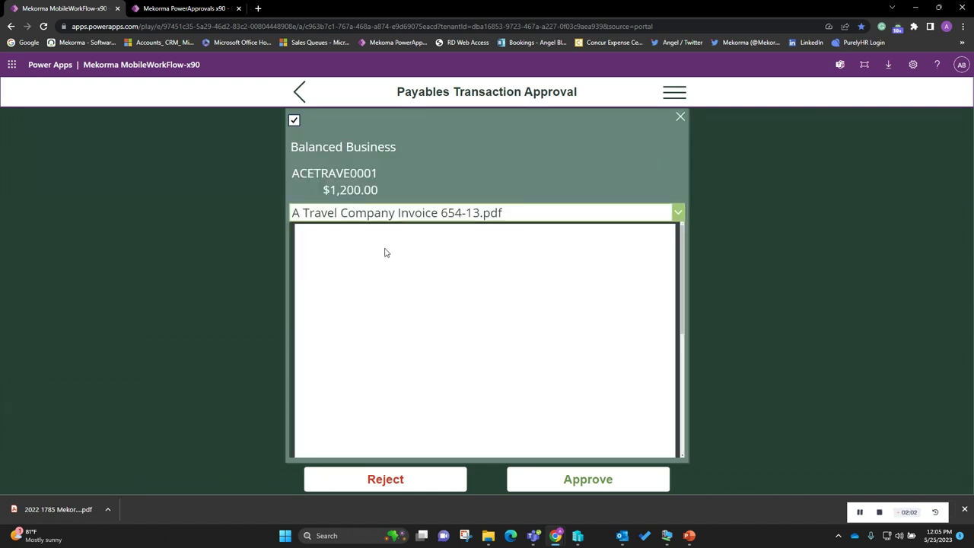
scroll(478, 285, down, 3)
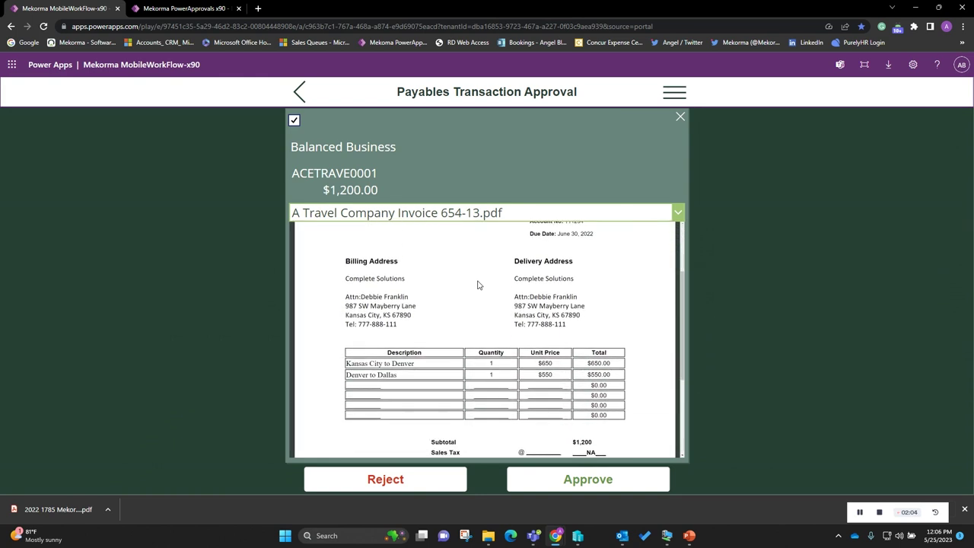
scroll(478, 284, down, 3)
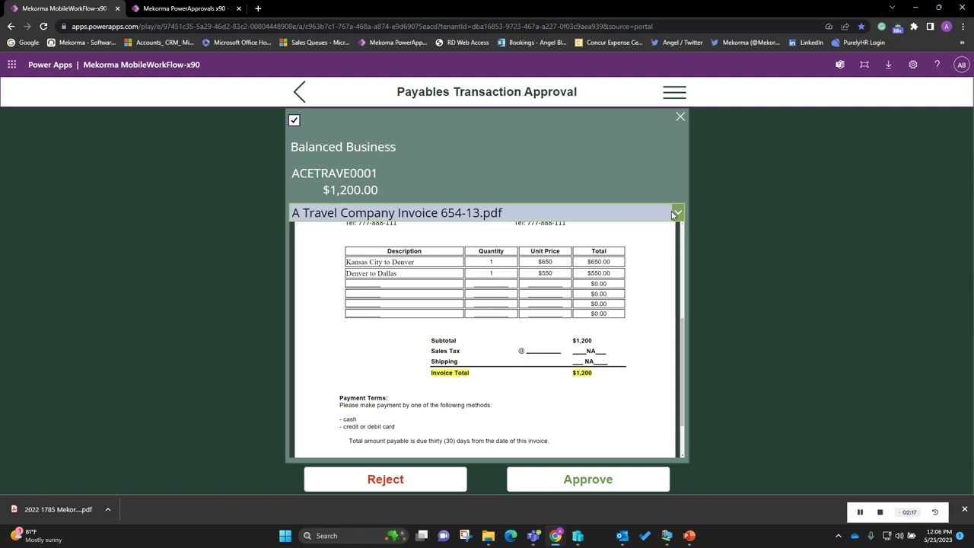
click(680, 117)
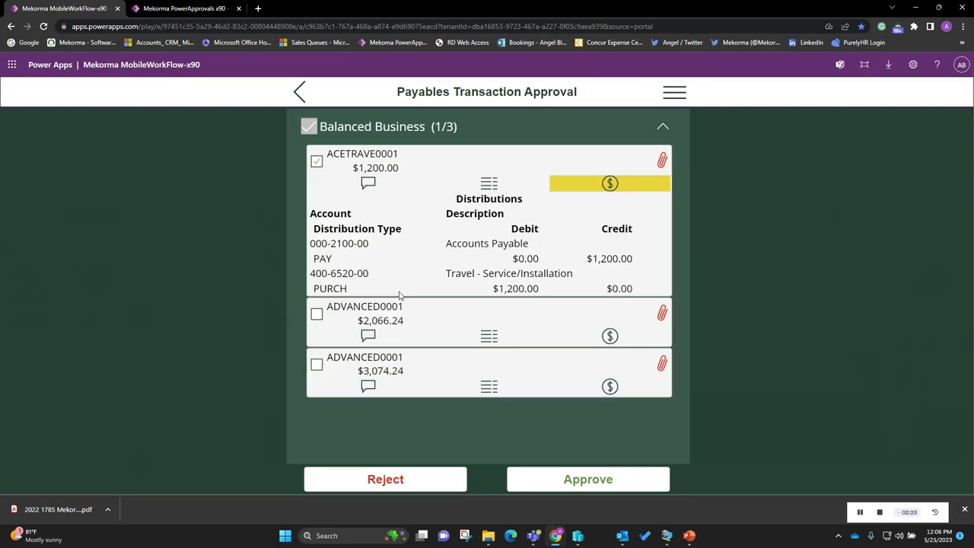
- Mark the $2,066.24 and $3,074.24 ADVANCED0001 invoices and approve all three without a comment
click(317, 315)
click(317, 364)
click(591, 481)
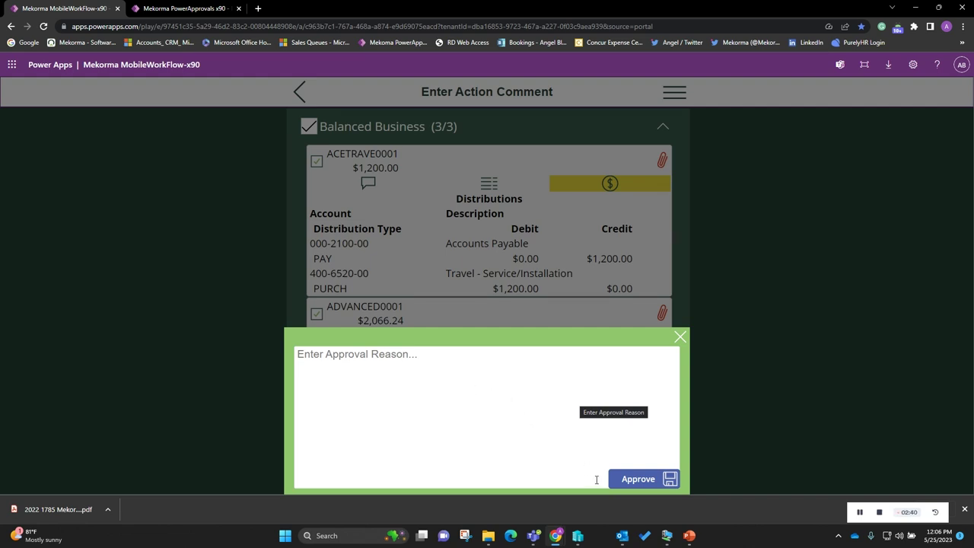
click(635, 479)
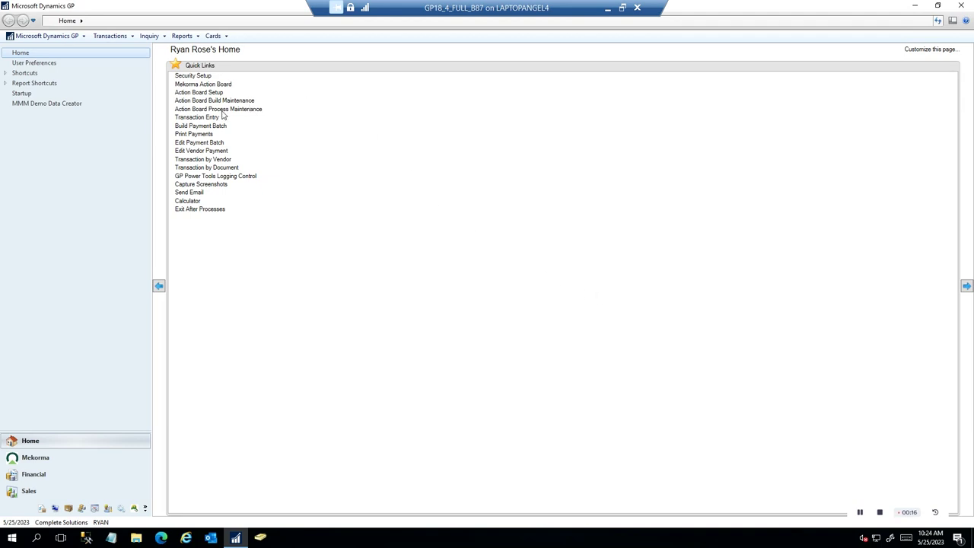
- Launch the Mekorma Action Board from the Home page quick links
click(205, 85)
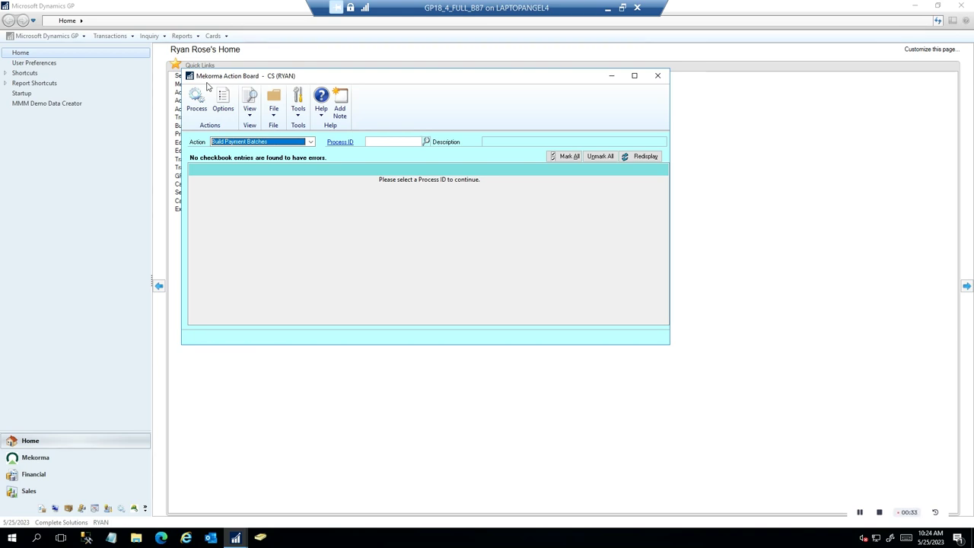
- Load the EOW End of Week Payment process and build its marked payment batches
click(426, 141)
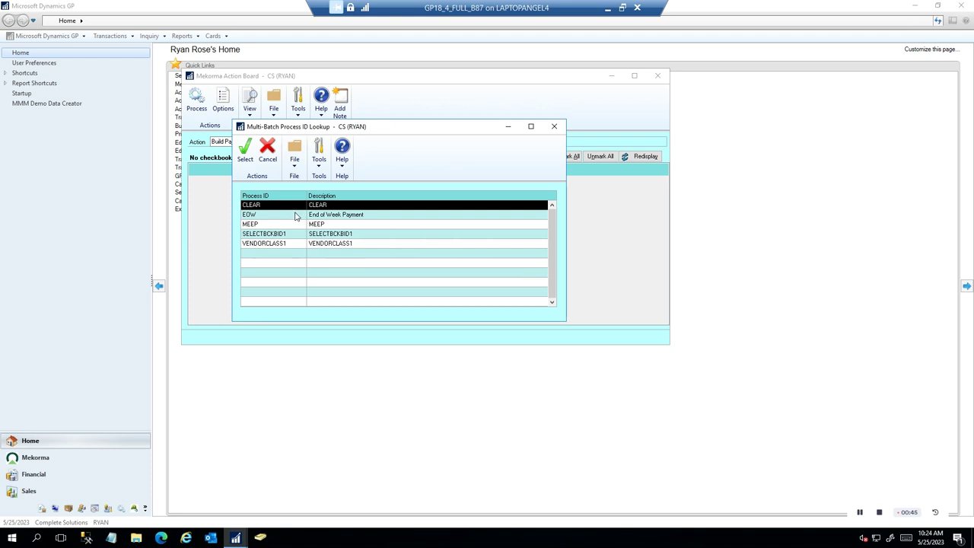
double_click(296, 216)
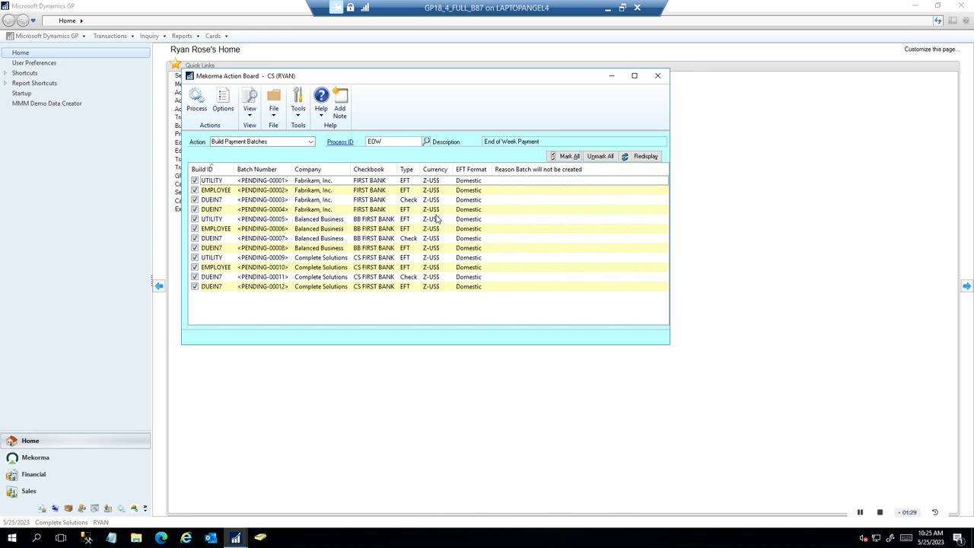
click(197, 107)
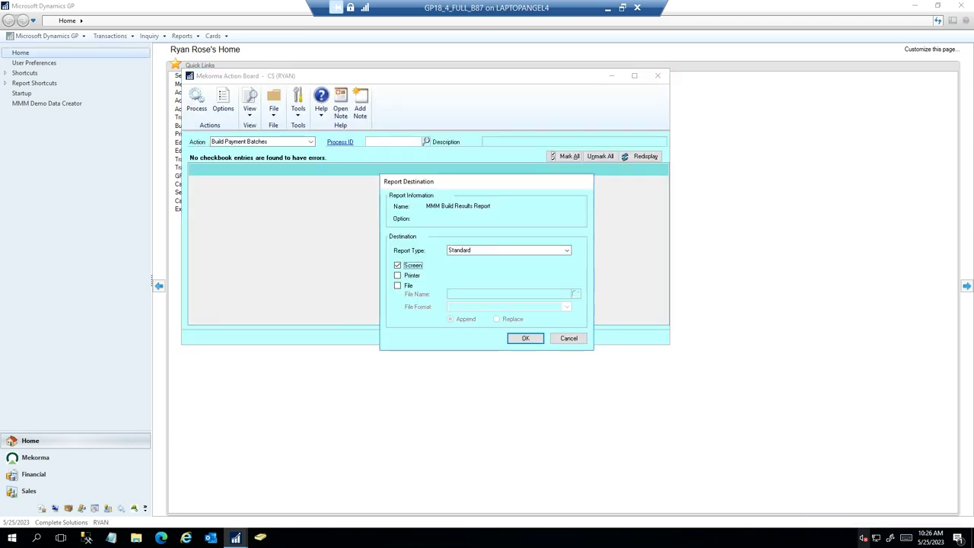
- Send the MMM Build Results Report to the screen
click(524, 340)
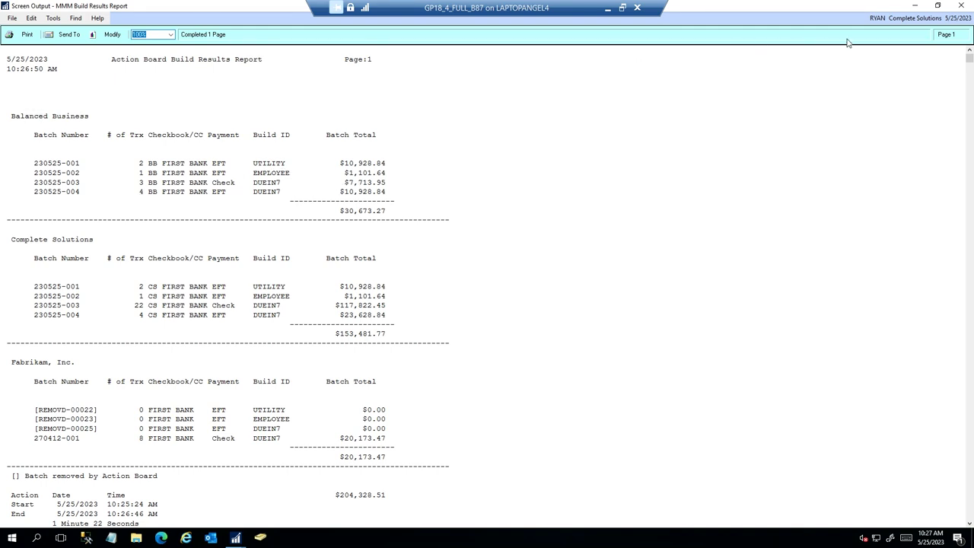
- Close the build results report and set the Action Board action to Request Batch Approval
click(963, 6)
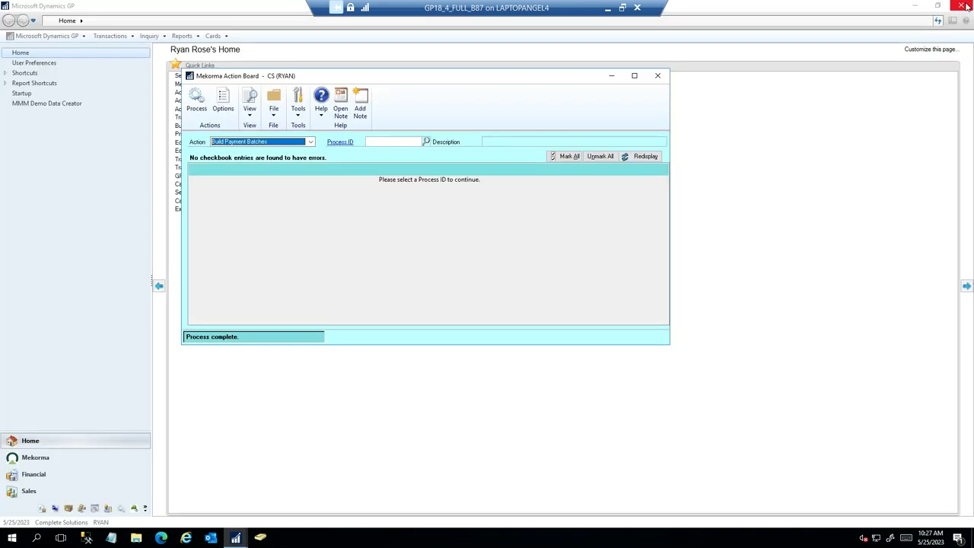
click(310, 141)
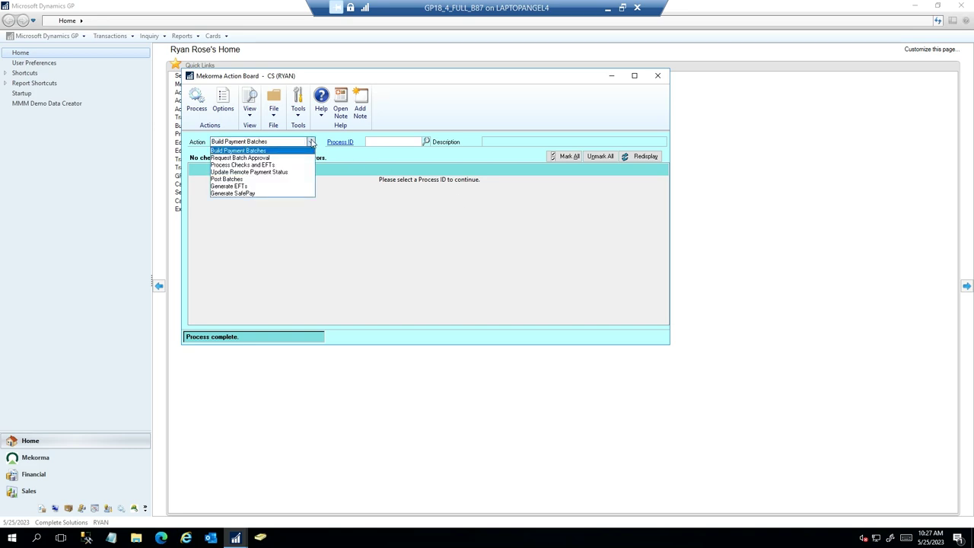
click(267, 158)
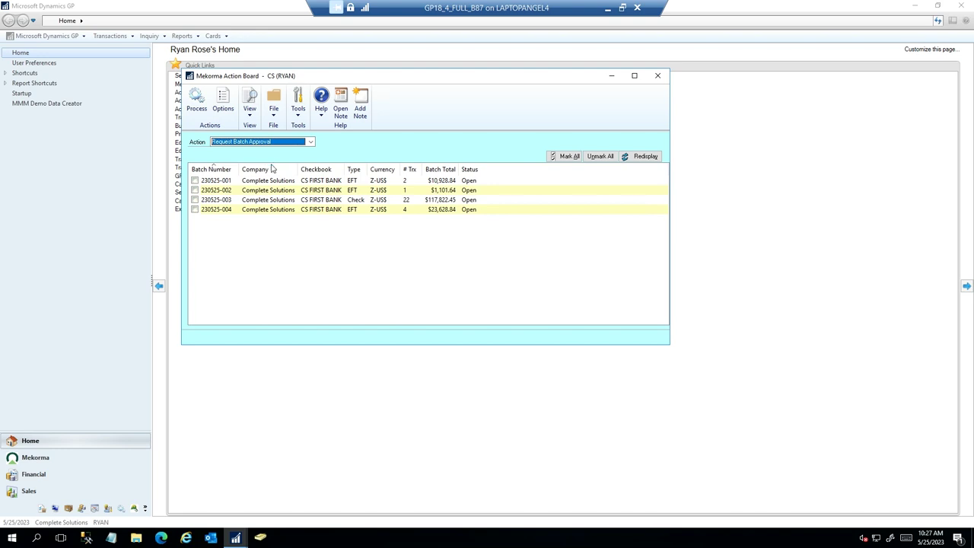
- Mark batches 230525-001, 230525-002, 230525-003 and 230525-004 for approval
click(195, 181)
click(195, 190)
click(194, 199)
click(195, 210)
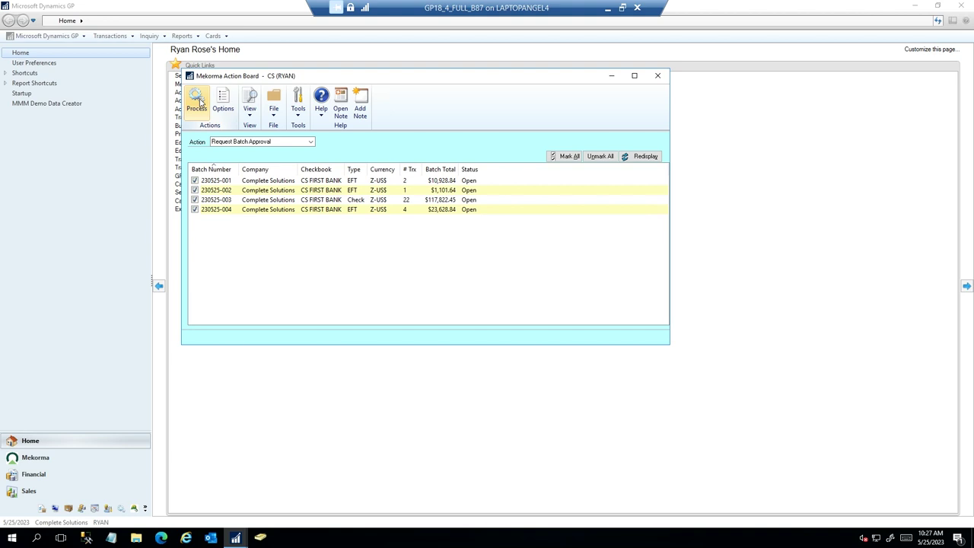
- Request approval for the marked batches and display the Request Approval Results Report on screen
click(200, 101)
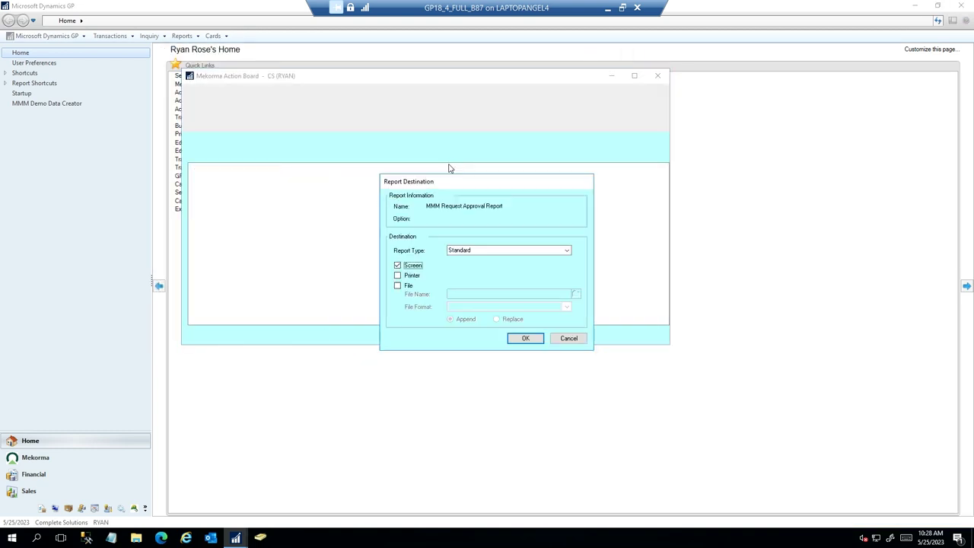
click(526, 339)
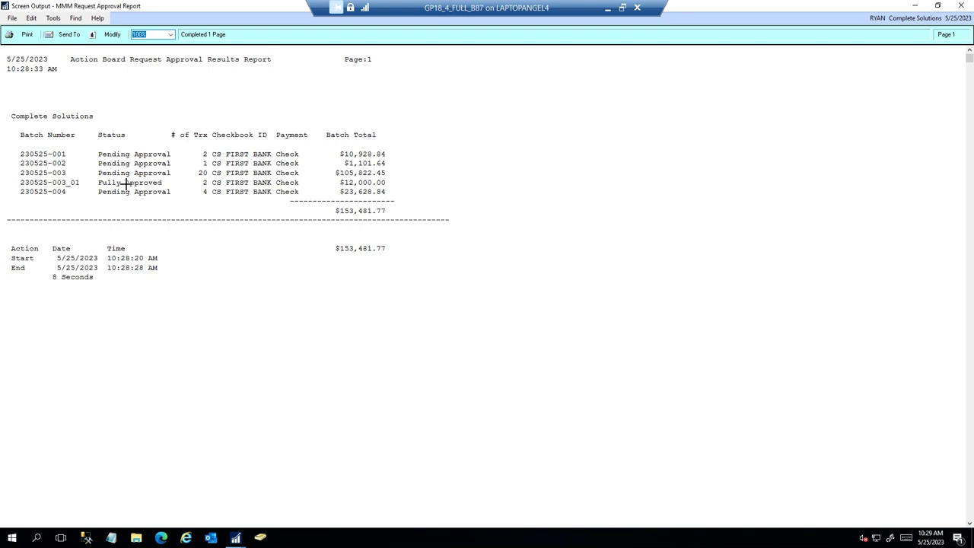
- Close the results report and confirm batch 230525-001 shows Pending Approval on the Action Board
click(960, 7)
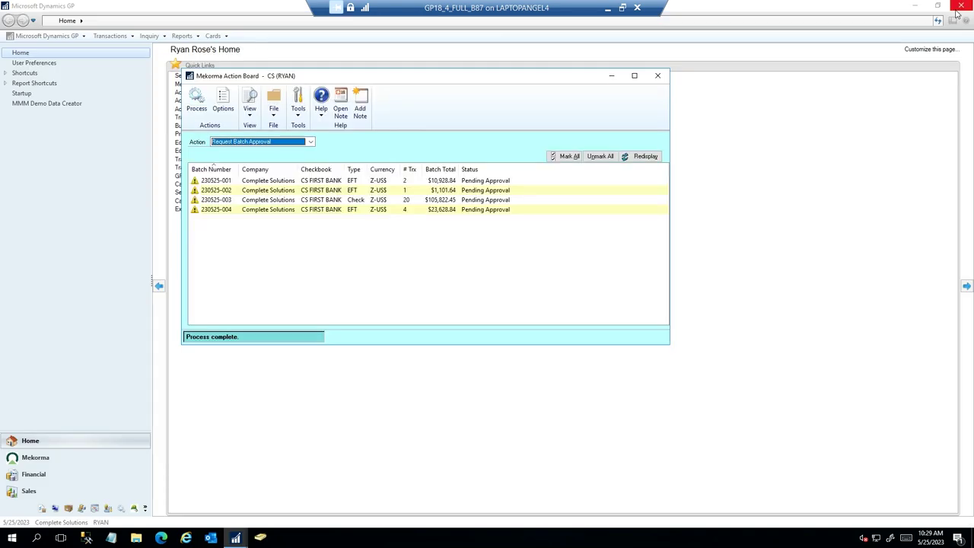
click(195, 181)
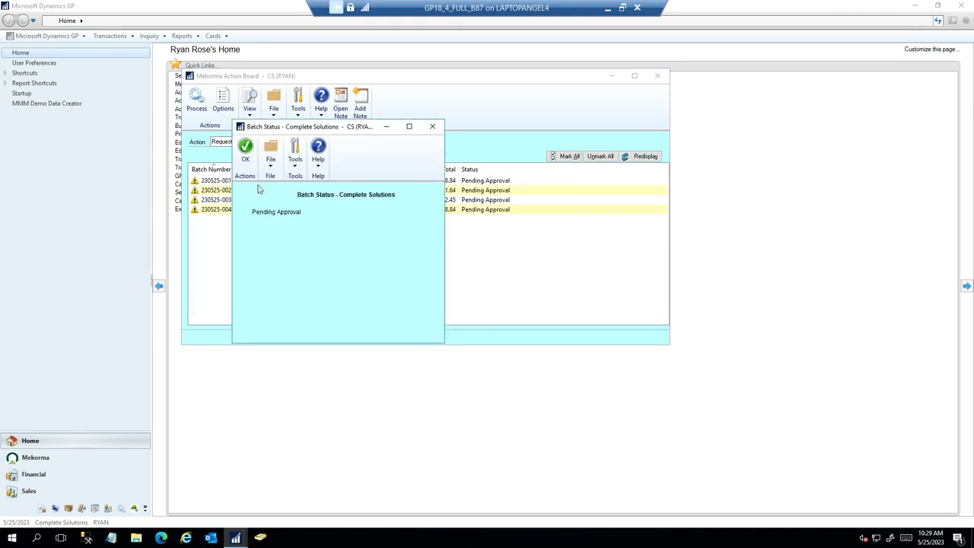
click(432, 126)
click(311, 142)
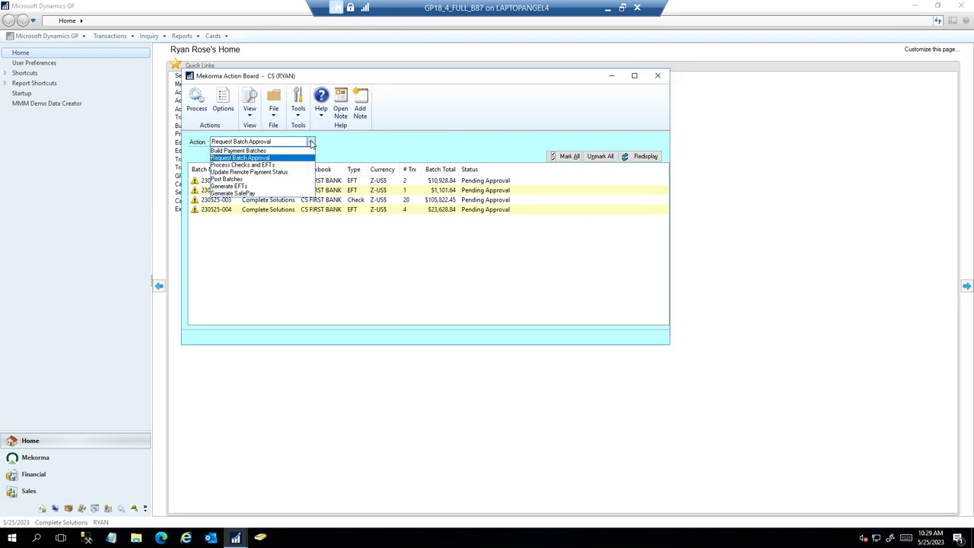
click(280, 169)
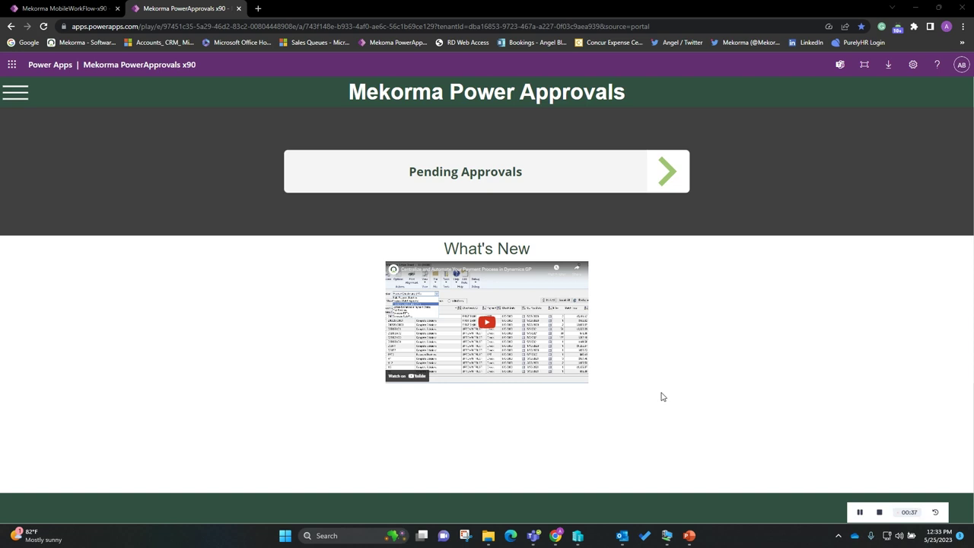
- Open the Complete Solutions Pending Approvals list in Mekorma Power Approvals
click(673, 182)
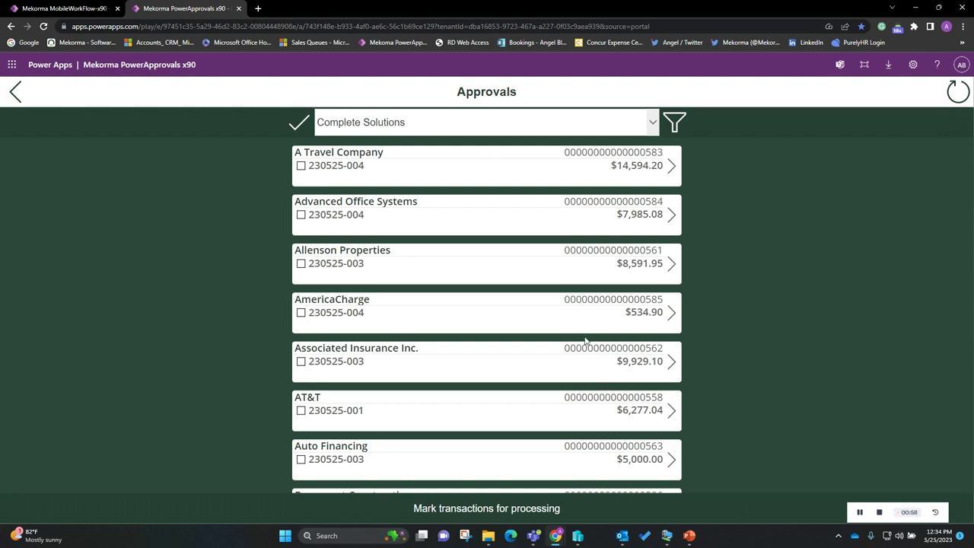
- Scroll through the pending payments and open A Travel Company's $14,594.20 payment details
scroll(611, 195, down, 5)
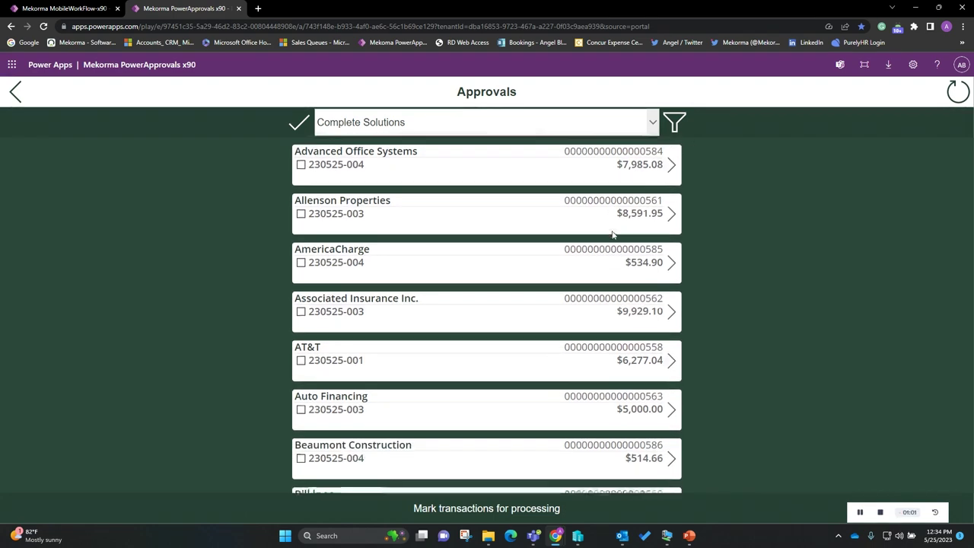
scroll(613, 235, down, 7)
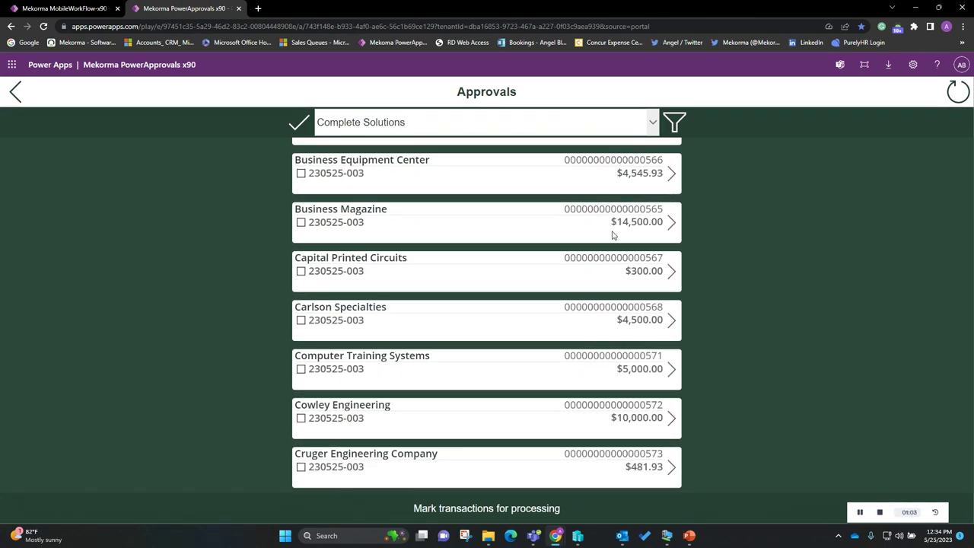
scroll(613, 235, down, 1)
scroll(612, 235, up, 6)
scroll(612, 235, up, 8)
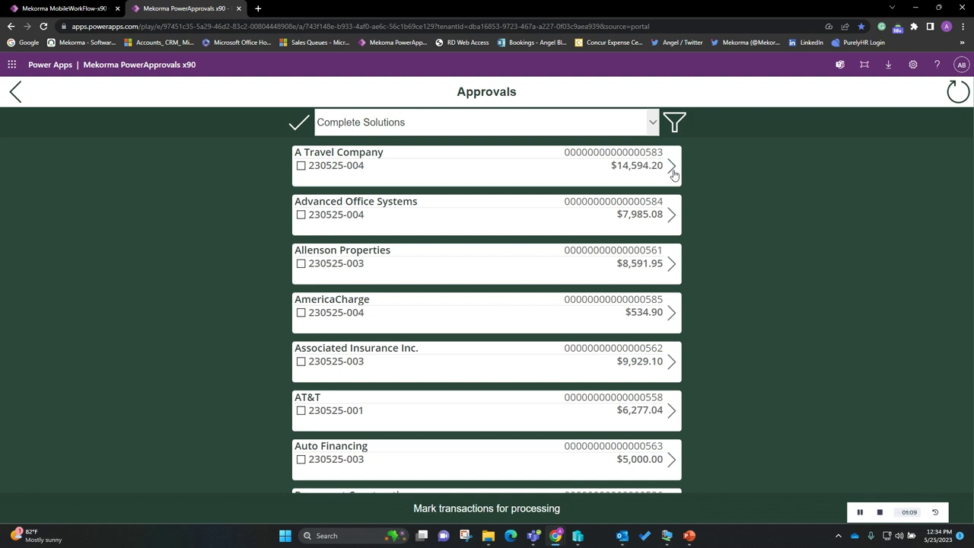
click(673, 167)
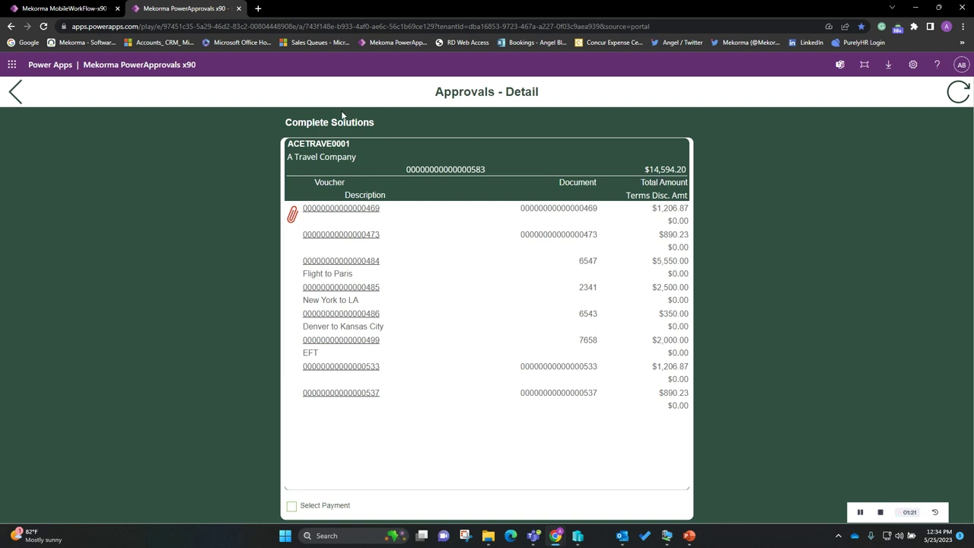
- View the invoice.pdf attached to A Travel Company's first voucher
click(355, 209)
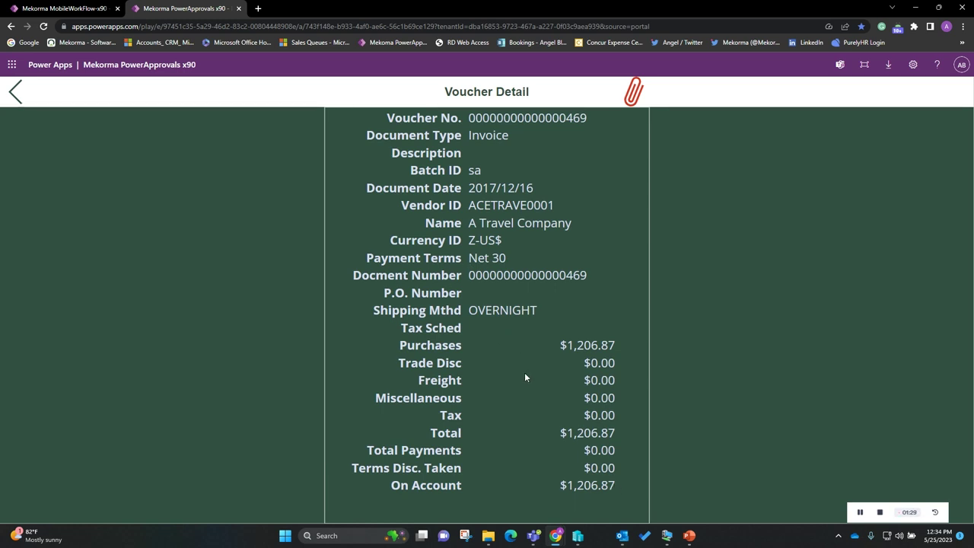
click(633, 95)
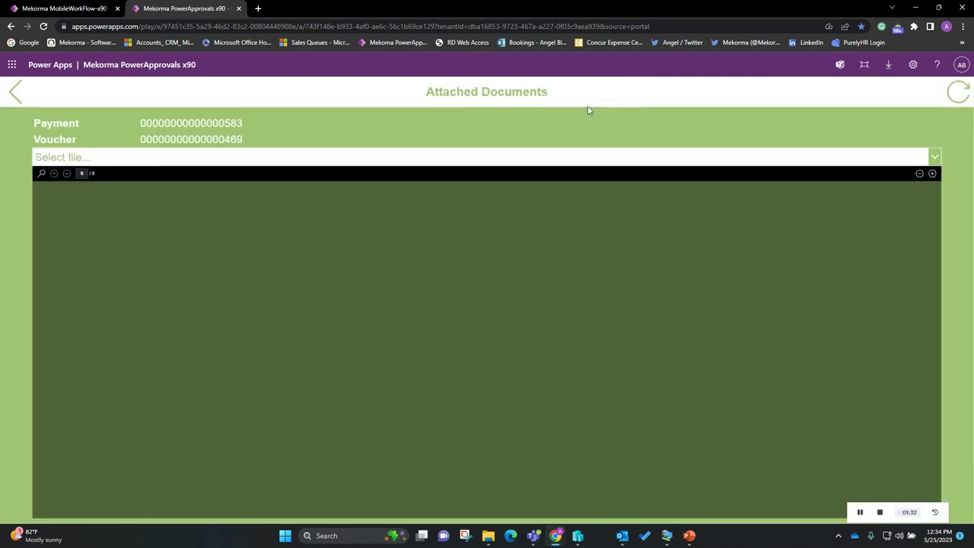
click(555, 157)
click(65, 196)
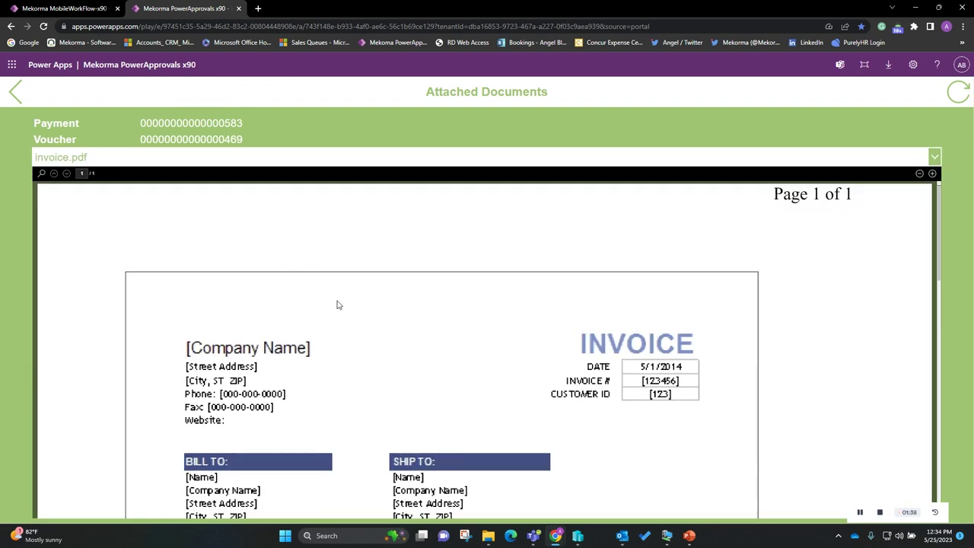
scroll(338, 305, down, 8)
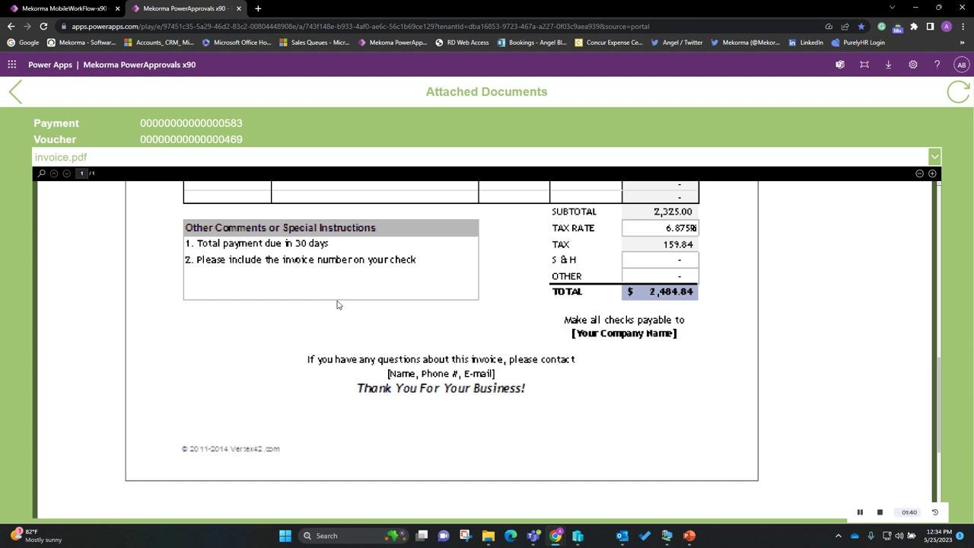
scroll(338, 305, up, 10)
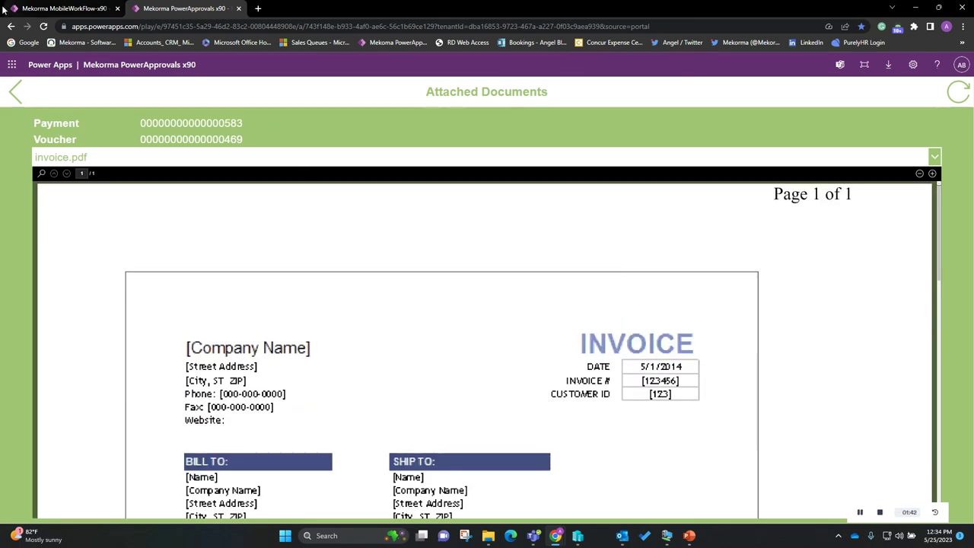
- Go back through voucher and payment details to the pending approvals list
click(16, 98)
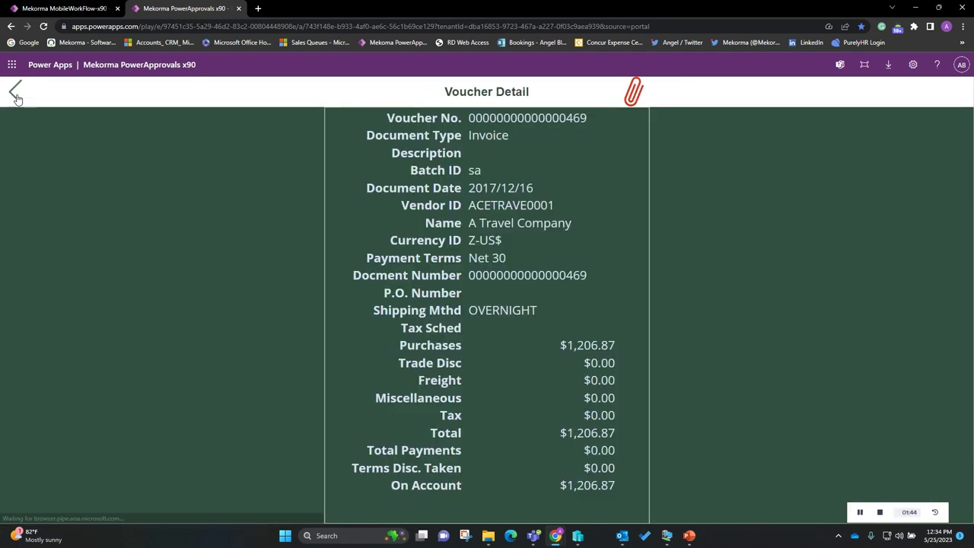
click(19, 93)
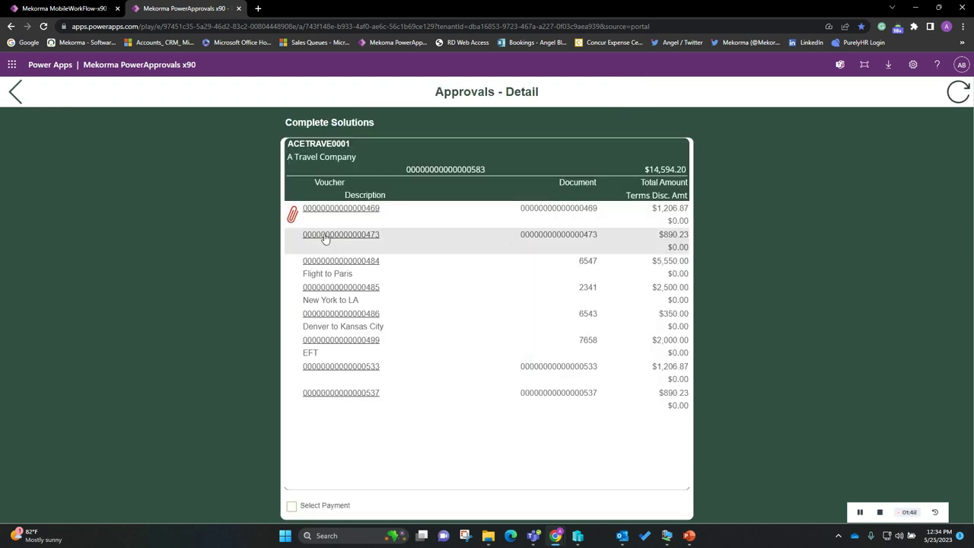
click(17, 94)
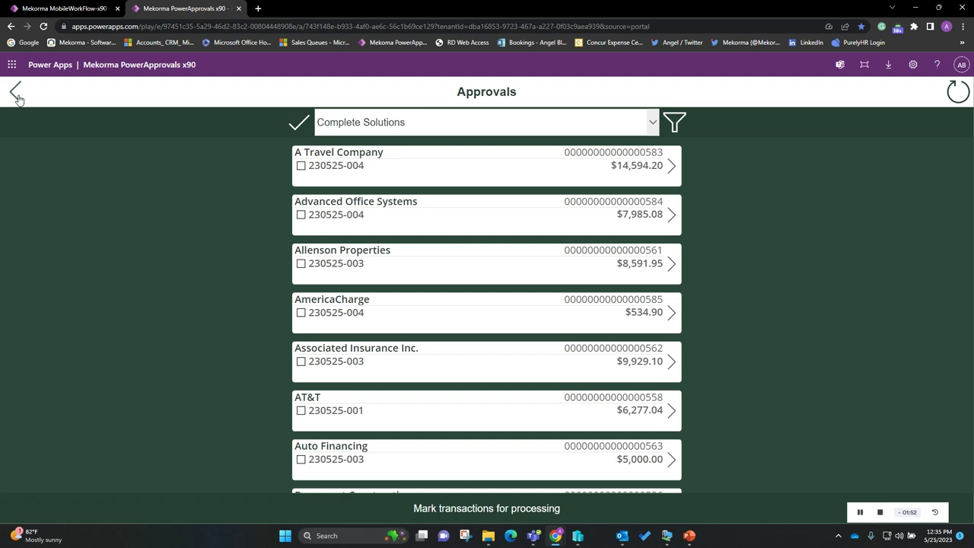
- Mark the A Travel Company payment, then try Mark All and Unmark All on the list
click(302, 167)
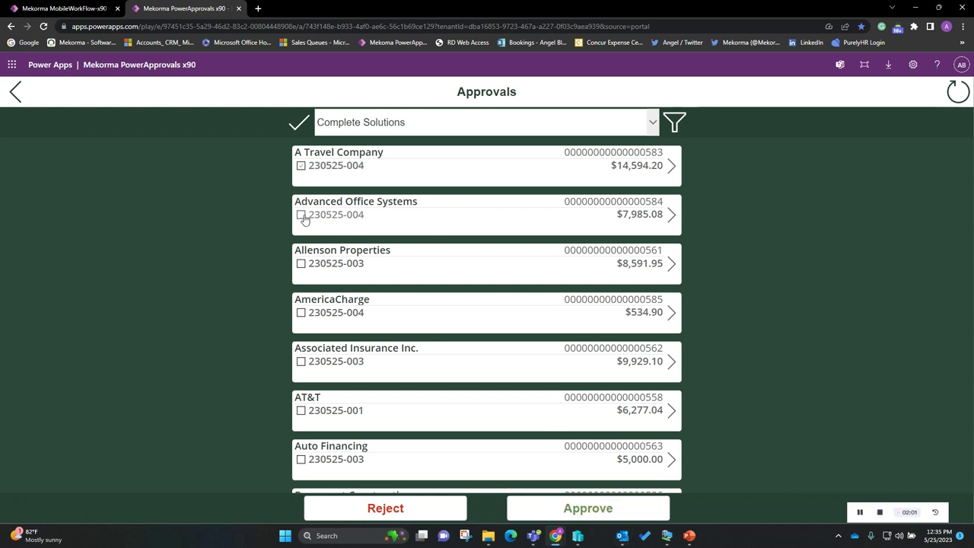
click(298, 131)
click(305, 146)
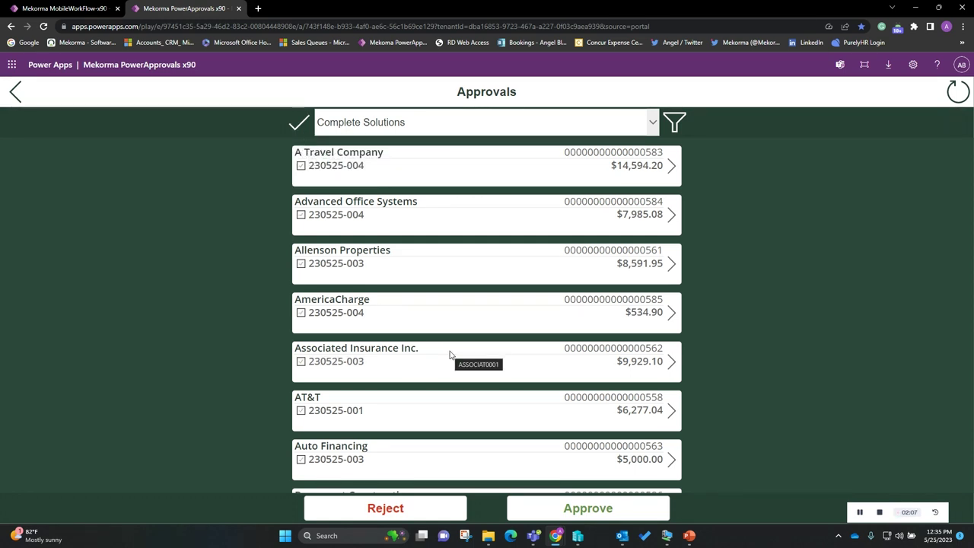
click(300, 124)
click(304, 162)
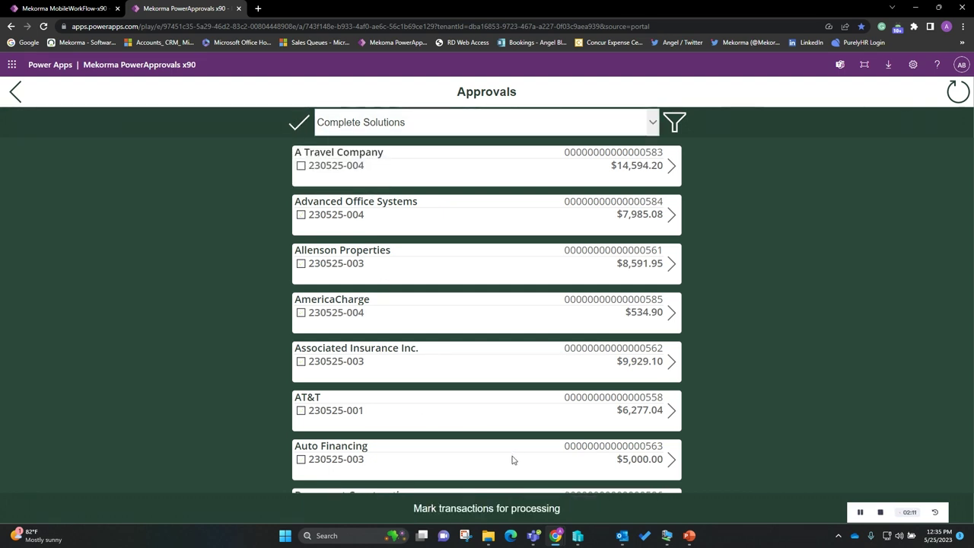
- Mark A Travel Company's 230525-004 payment and cancel the rejection without entering a reason
click(299, 167)
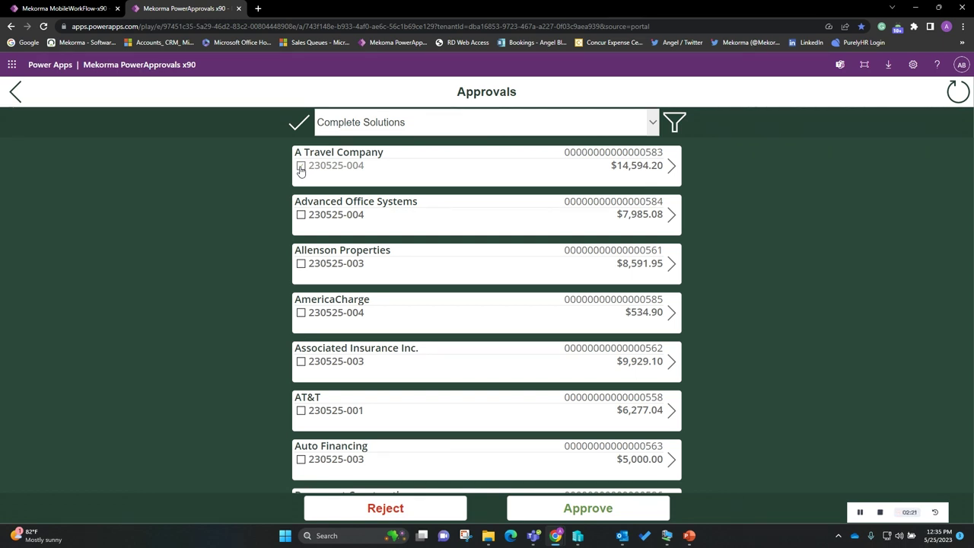
click(301, 167)
click(399, 511)
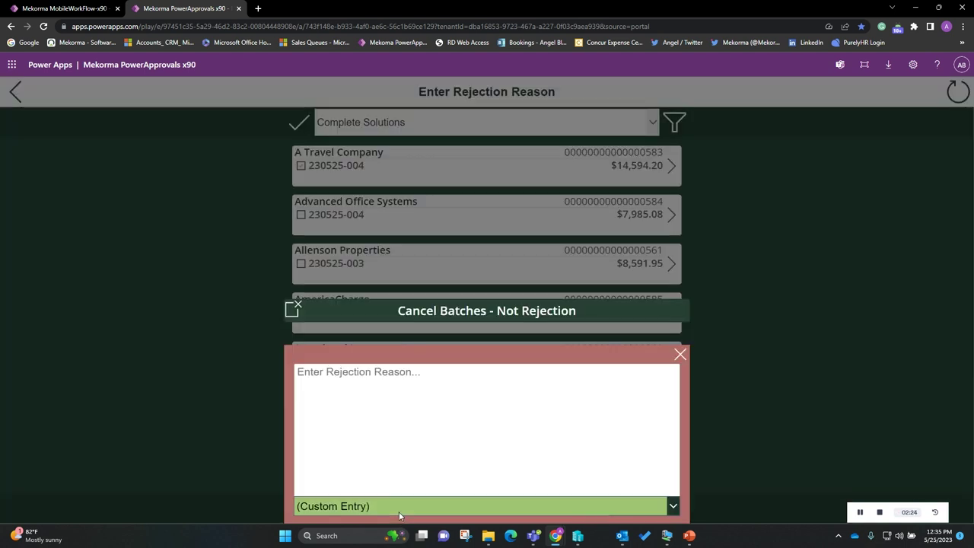
click(404, 406)
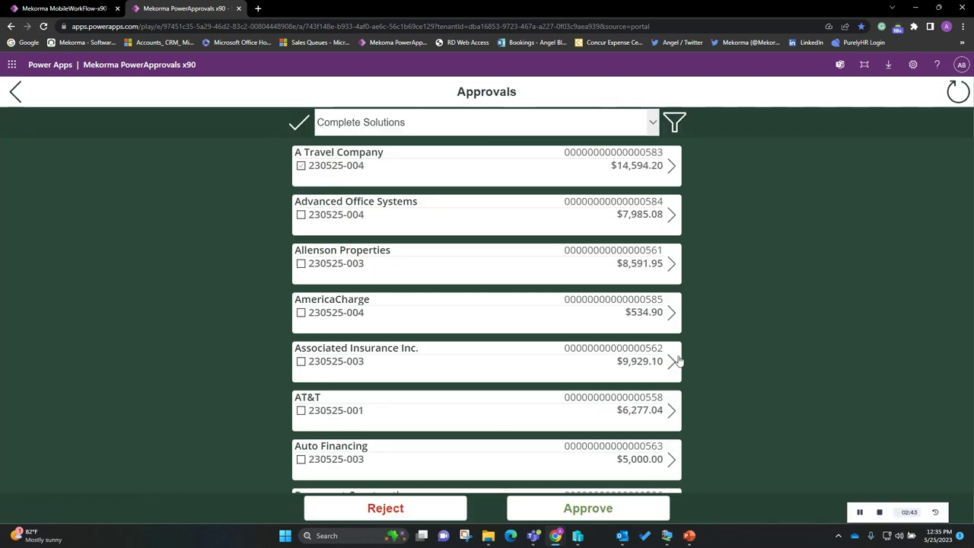
click(681, 355)
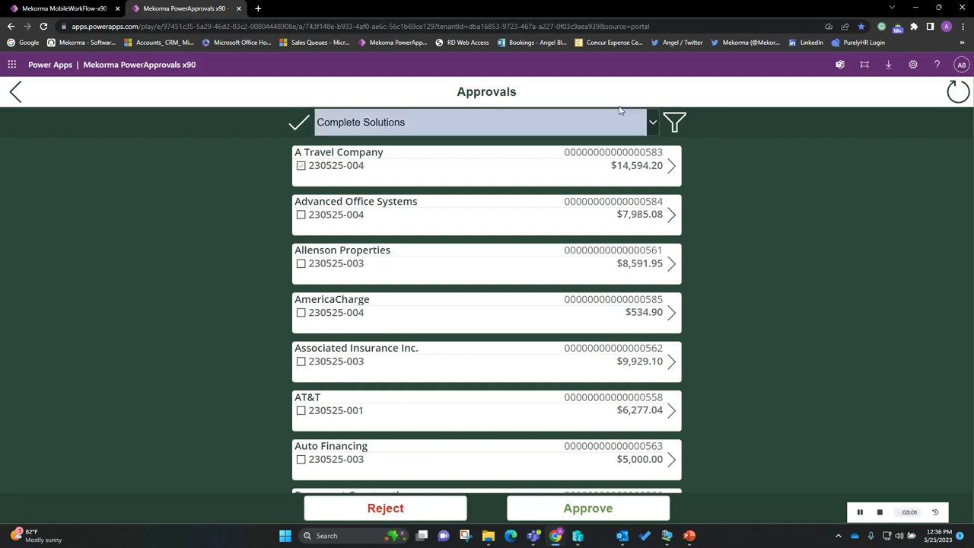
- Group the approvals by Batch Number and open batch 230525-001's $10,928.84 detail
click(674, 123)
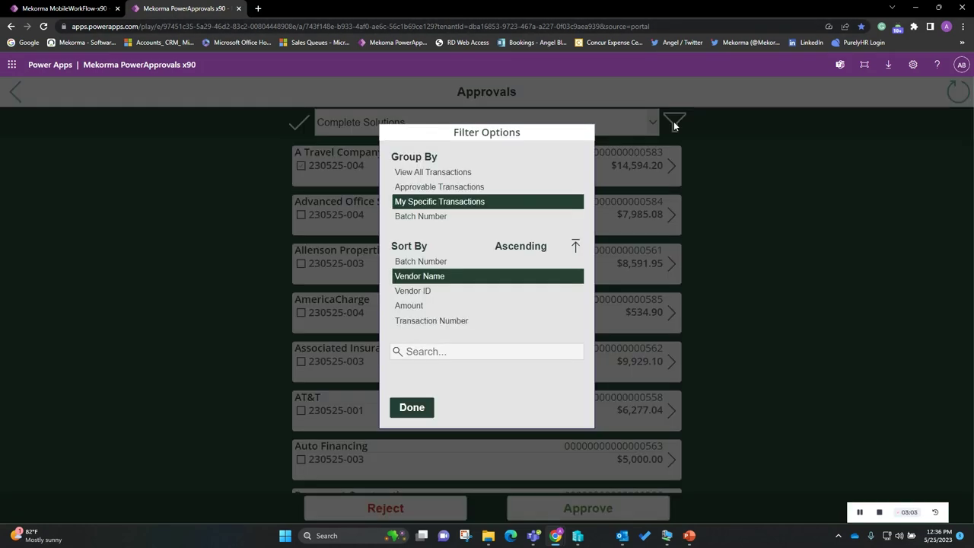
click(463, 203)
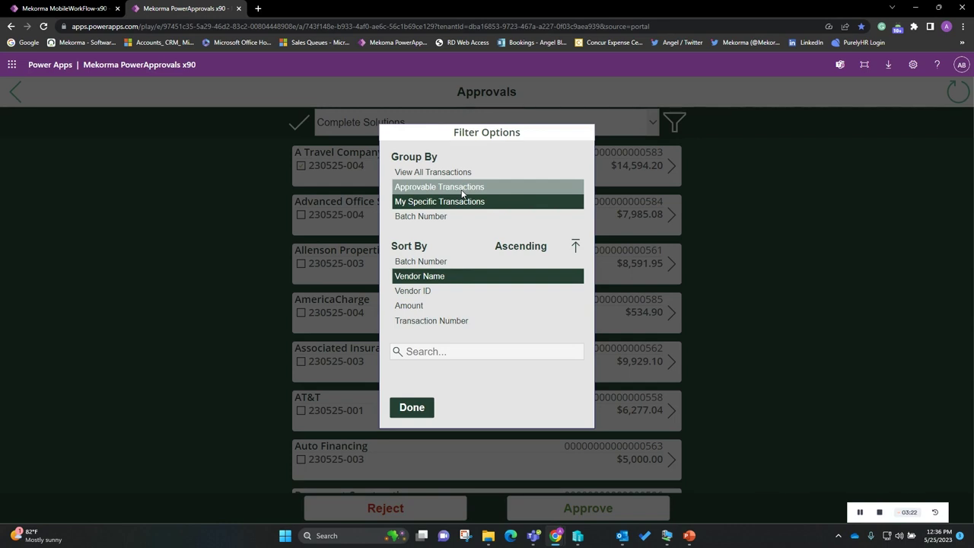
click(423, 217)
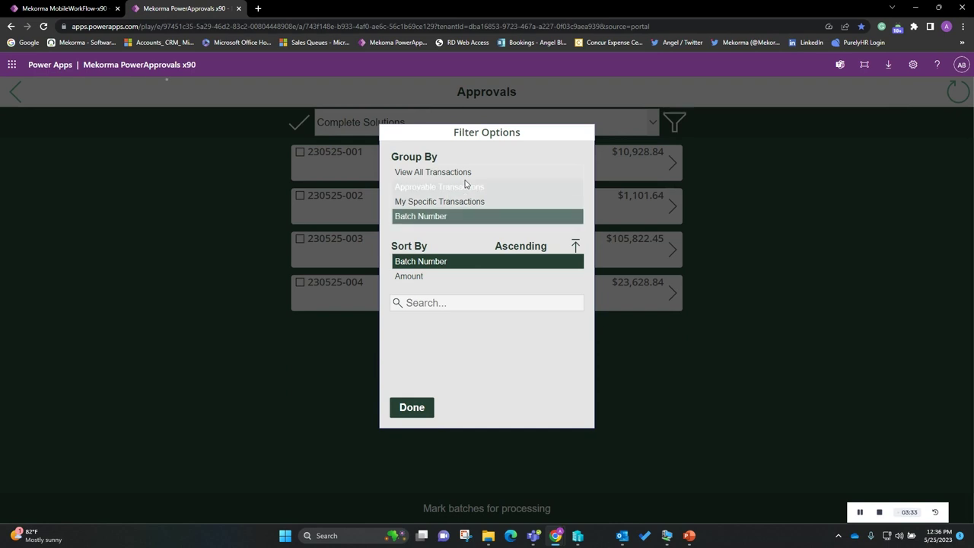
click(421, 410)
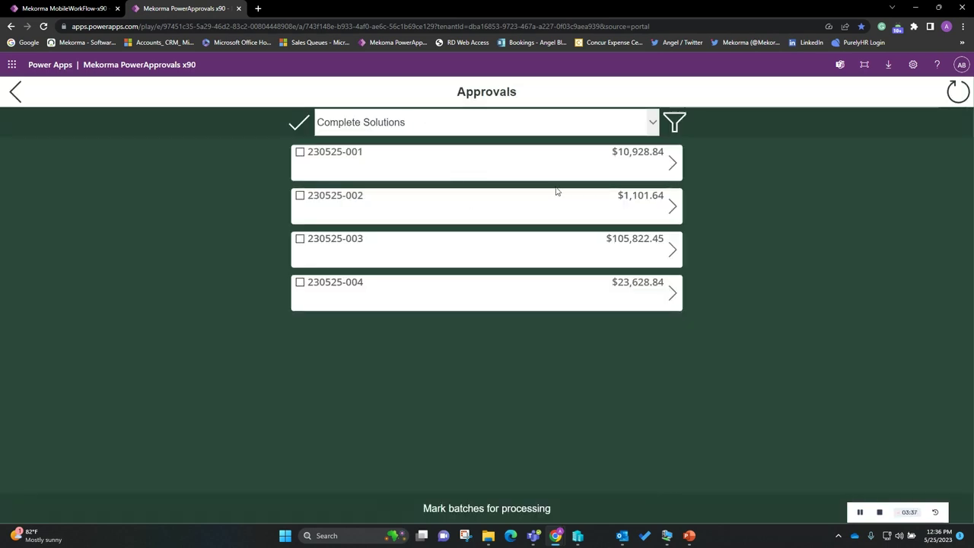
click(673, 164)
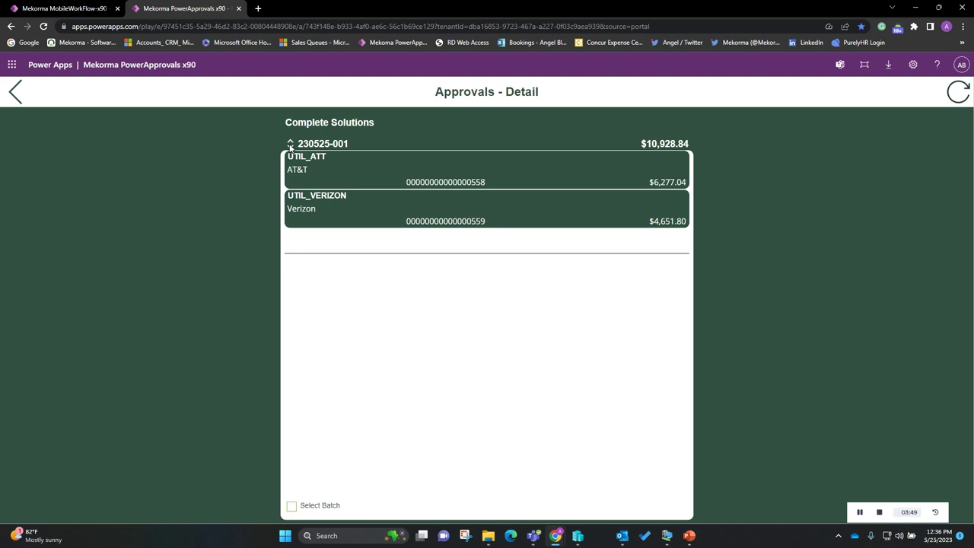
- Expand and collapse batch 230525-001's AT&T and Verizon vouchers, then return to the batch list
click(290, 145)
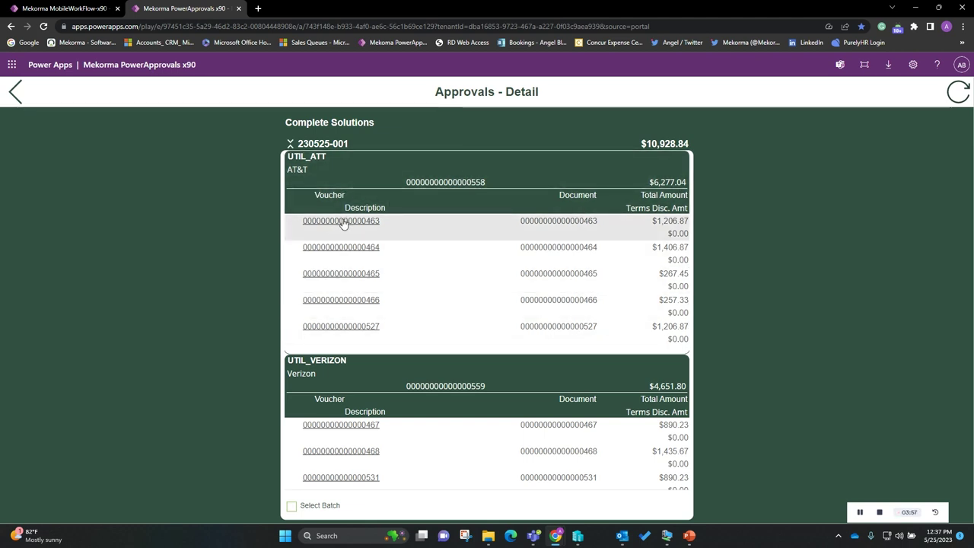
click(290, 144)
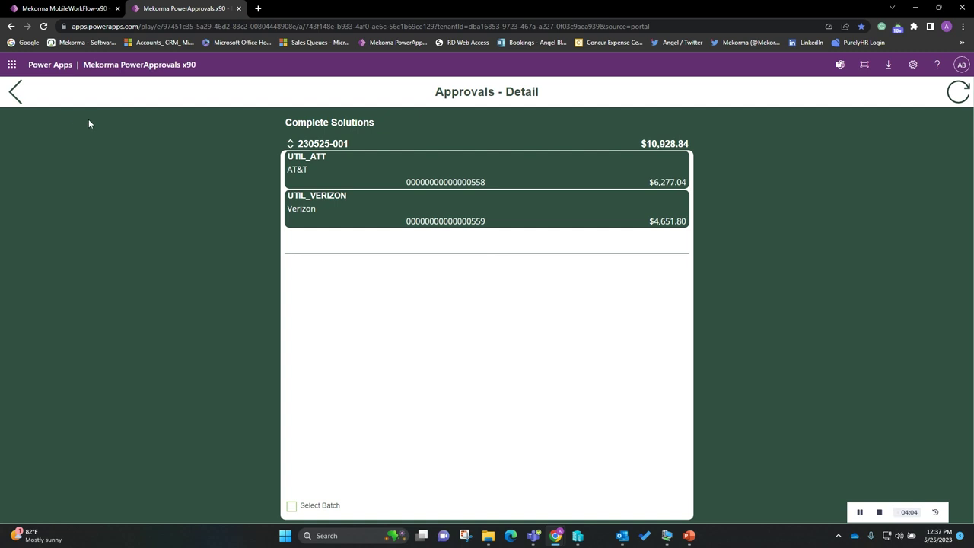
click(14, 95)
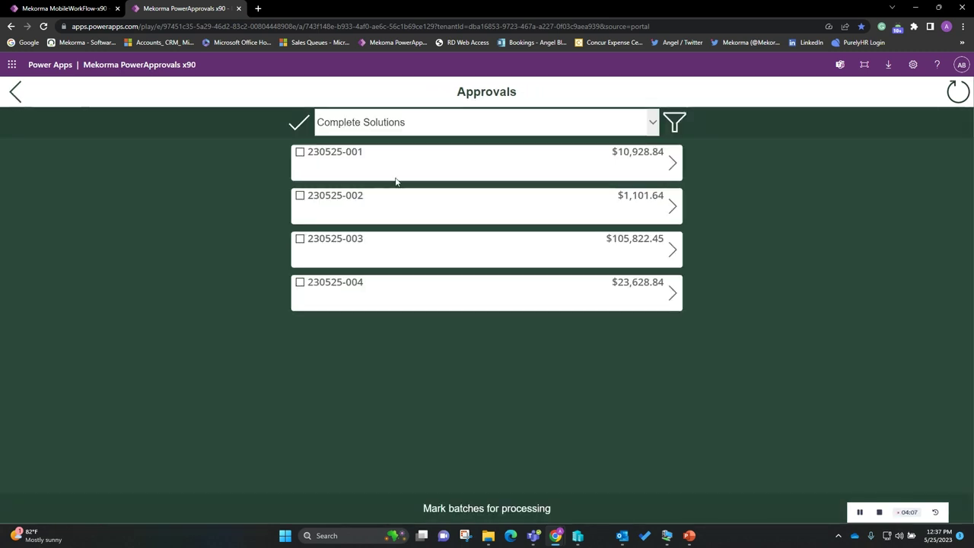
- Mark batches 230525-001, 230525-002, 230525-003 and 230525-004
click(299, 152)
click(300, 196)
click(300, 240)
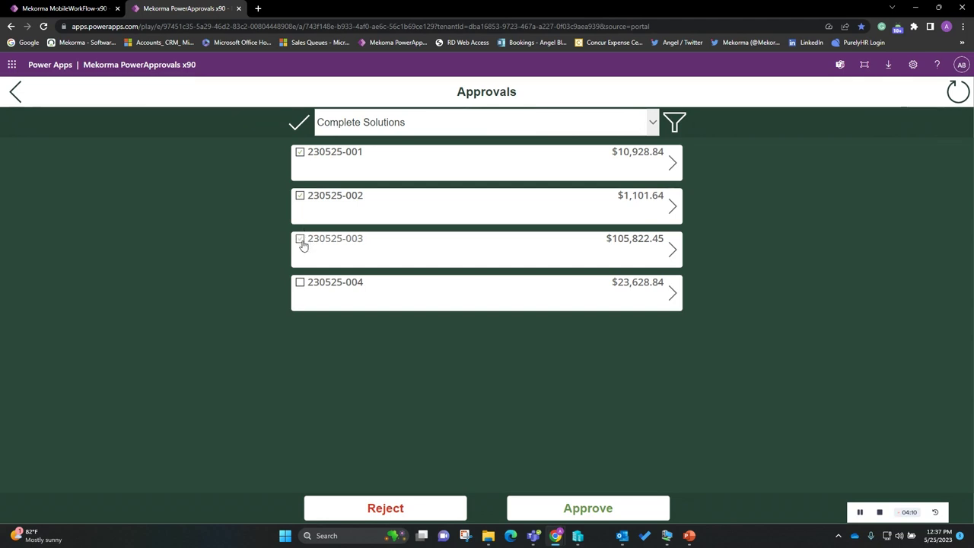
click(299, 283)
- Approve the batches, then process TESTBATCH, 230525-004, 230525-003_01 and 230525-003 as checks and EFTs
click(611, 512)
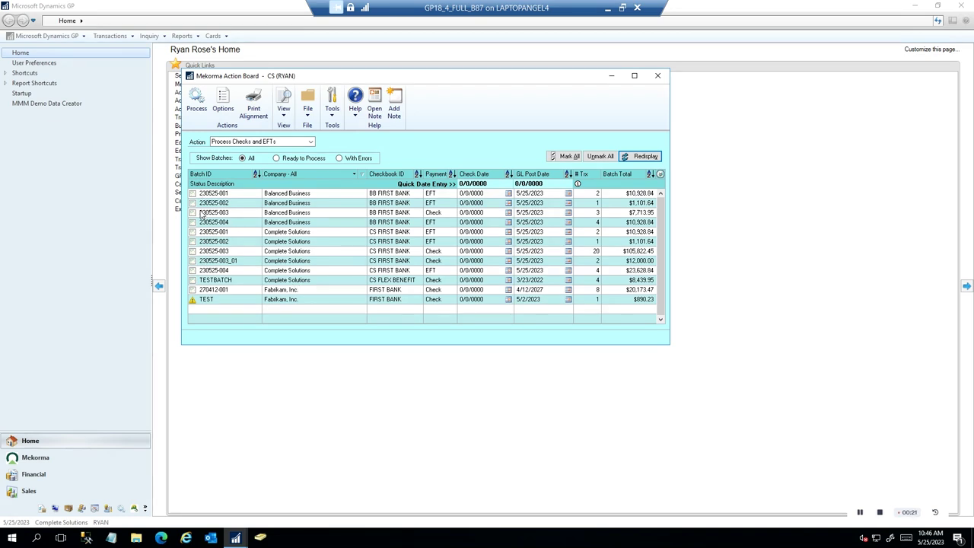
click(192, 280)
click(192, 270)
click(192, 260)
click(193, 251)
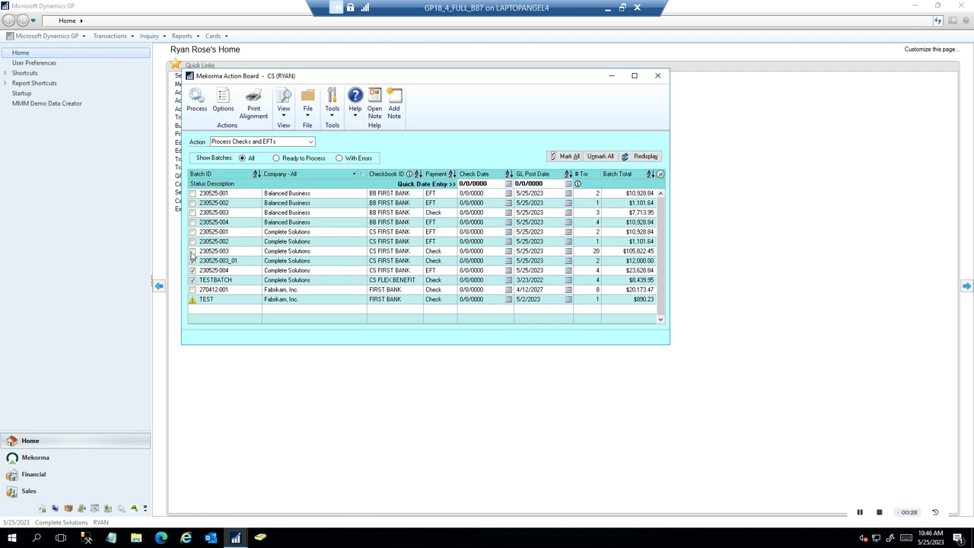
click(195, 101)
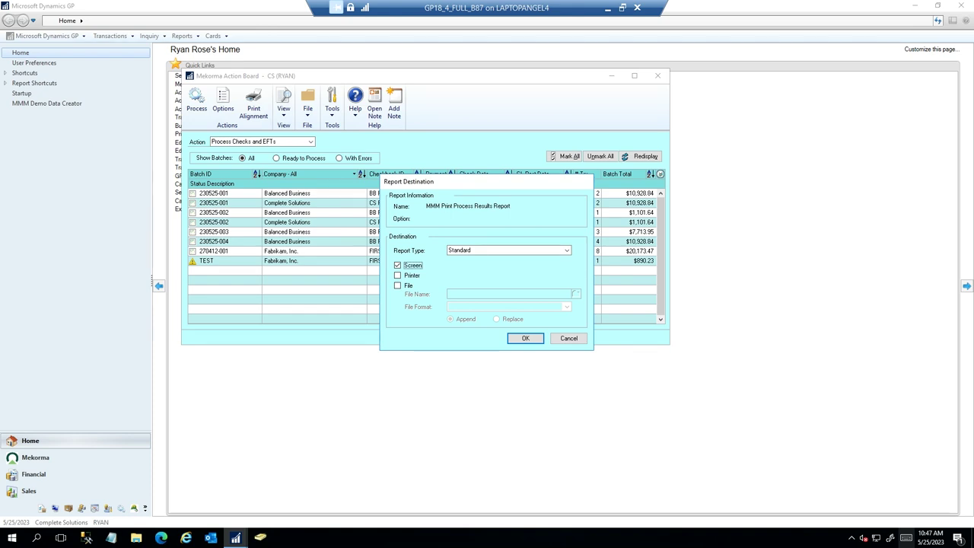
- Show the Print Process Results Report on screen (4 batches, $149,891.24), then close it
click(527, 339)
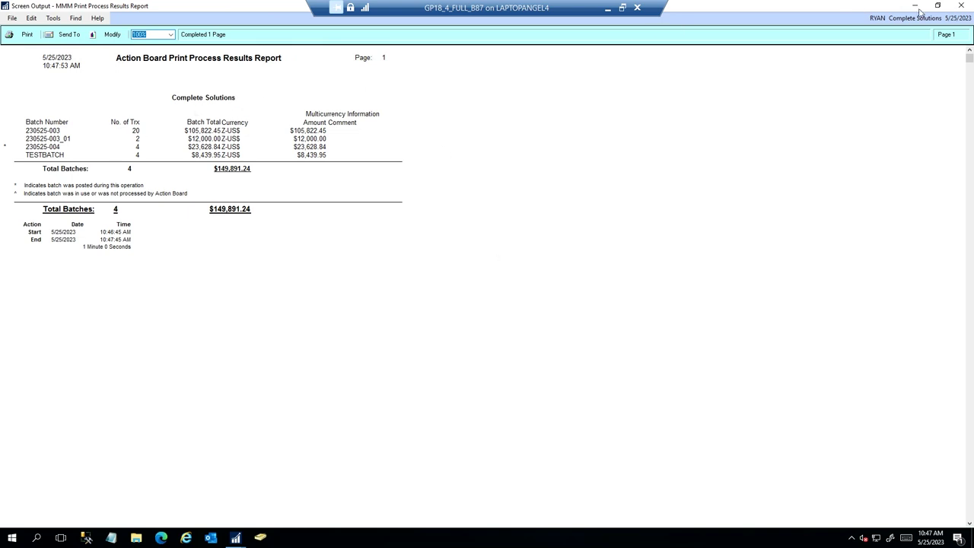
click(960, 6)
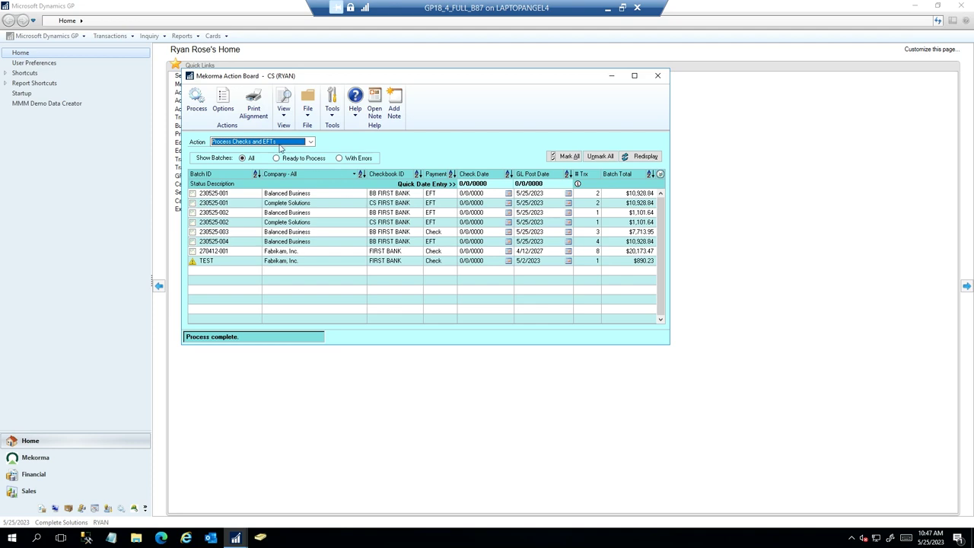
- Switch the Action Board to Post Batches, mark 230525-003, 230525-003_01 and TESTBATCH, and process them
click(311, 141)
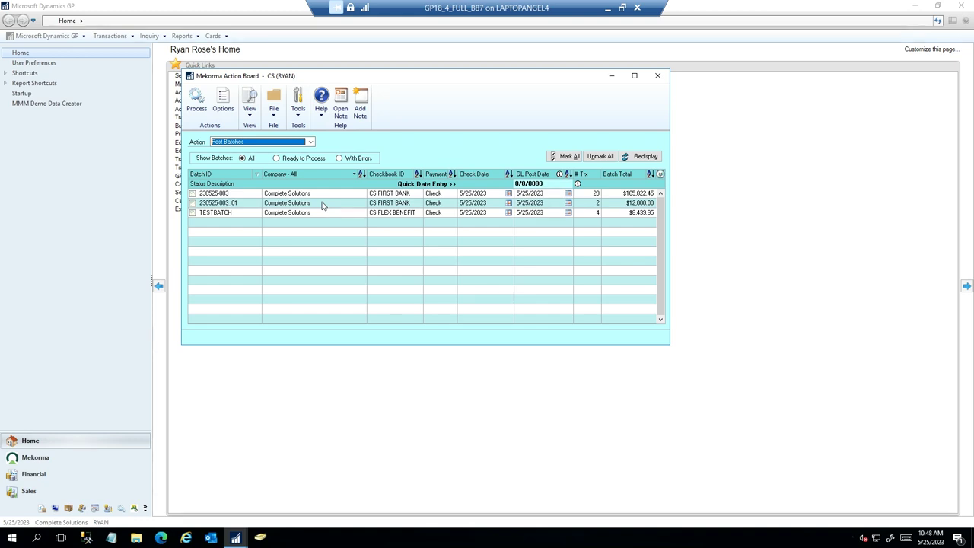
click(192, 193)
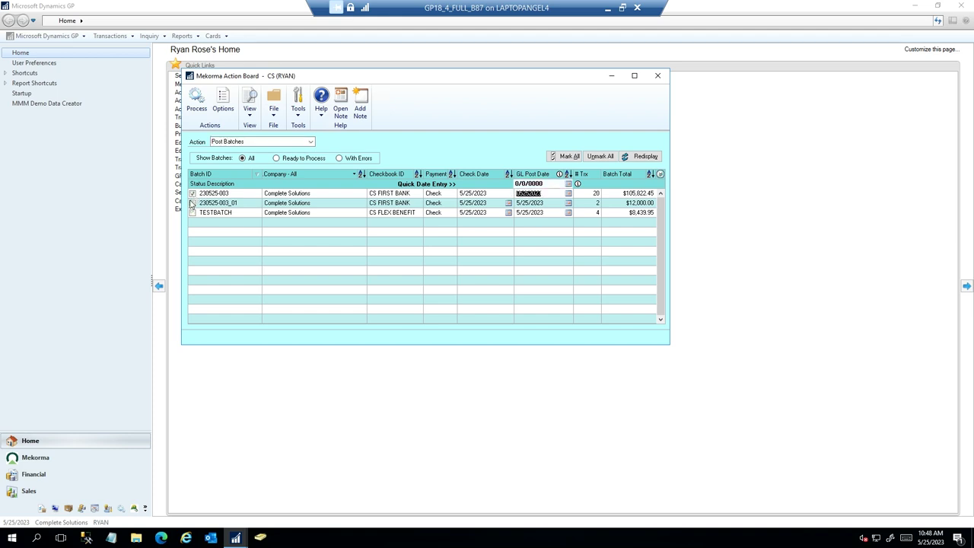
click(192, 204)
click(193, 213)
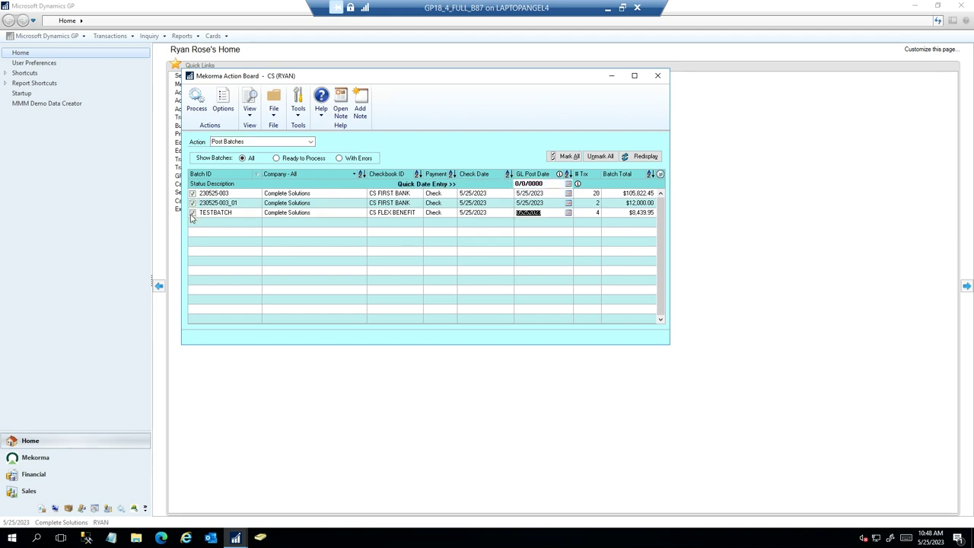
click(198, 105)
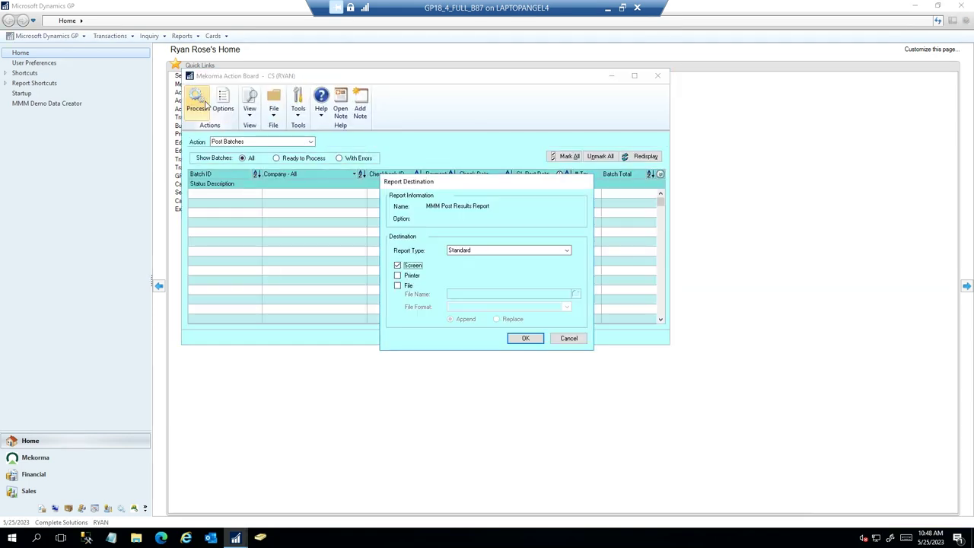
- View the post results report for the three batches ($126,262.40) on screen, then close it and the Action Board
click(525, 338)
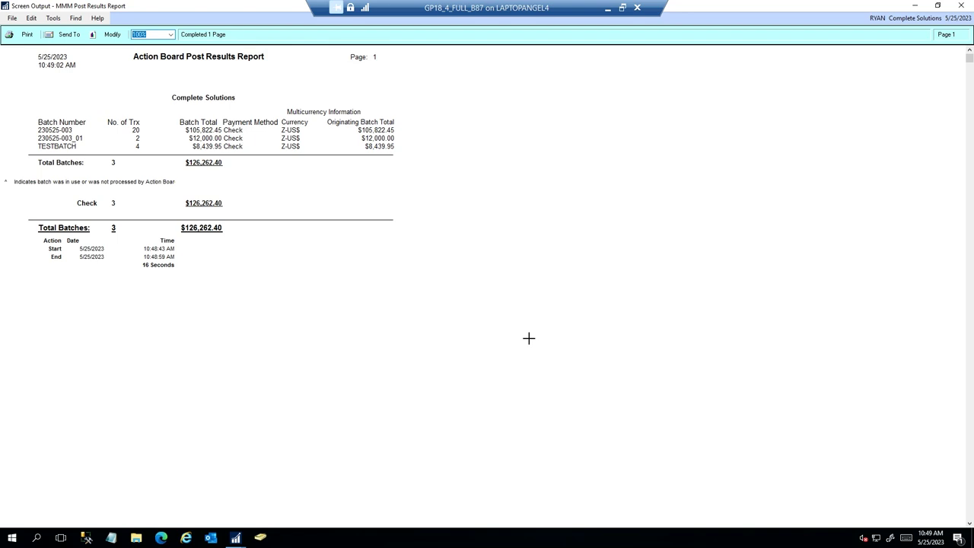
click(962, 6)
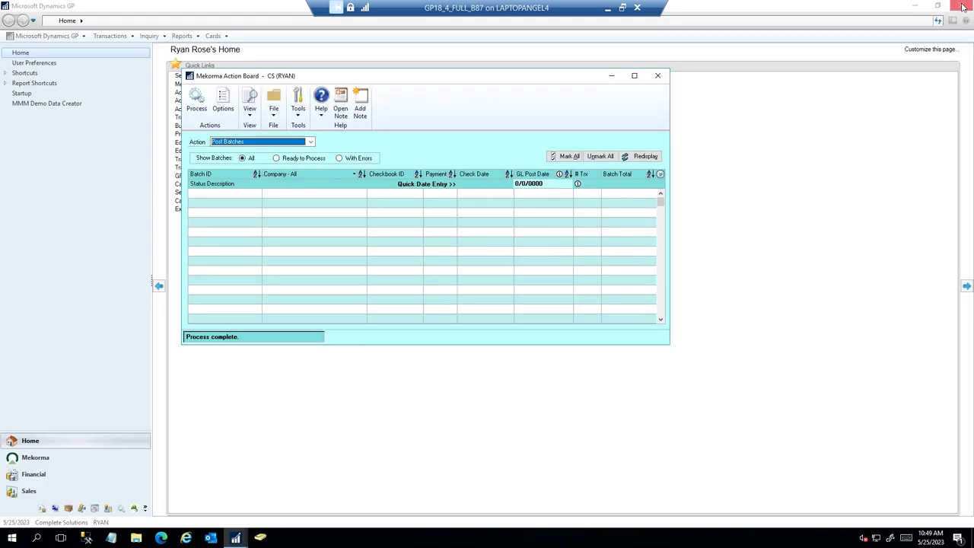
click(655, 77)
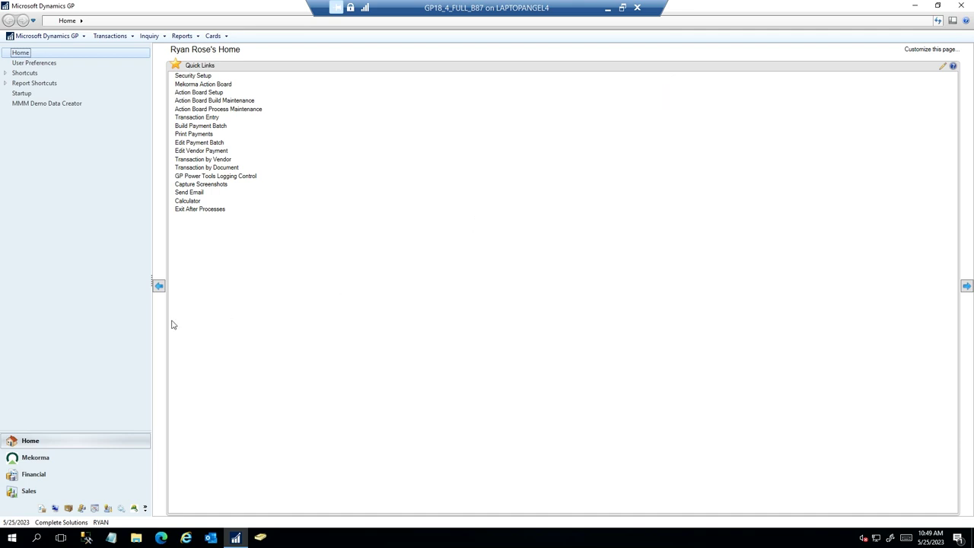
- Open the Payment Hub Audit Log under Inquiry > System, redisplay all batches, and open 230525-003's detail log
click(35, 458)
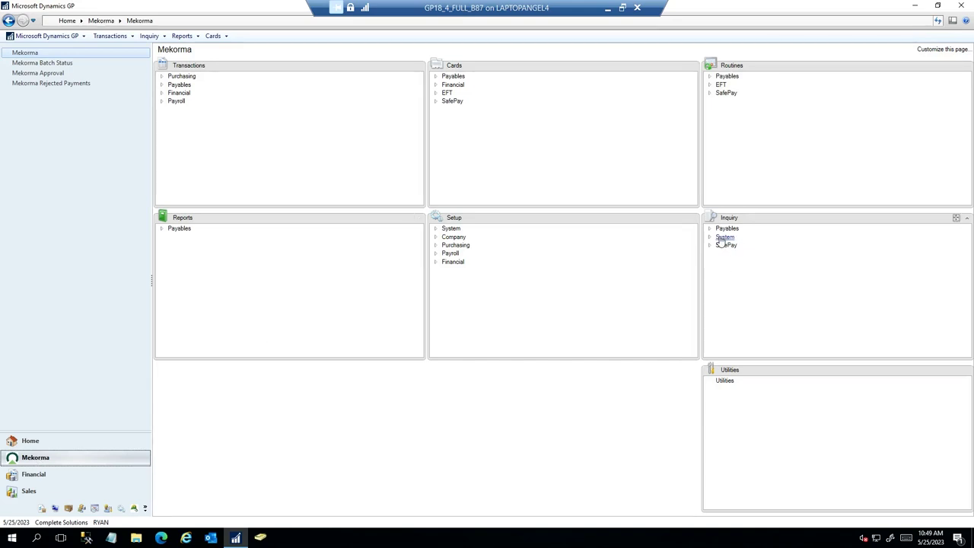
click(711, 238)
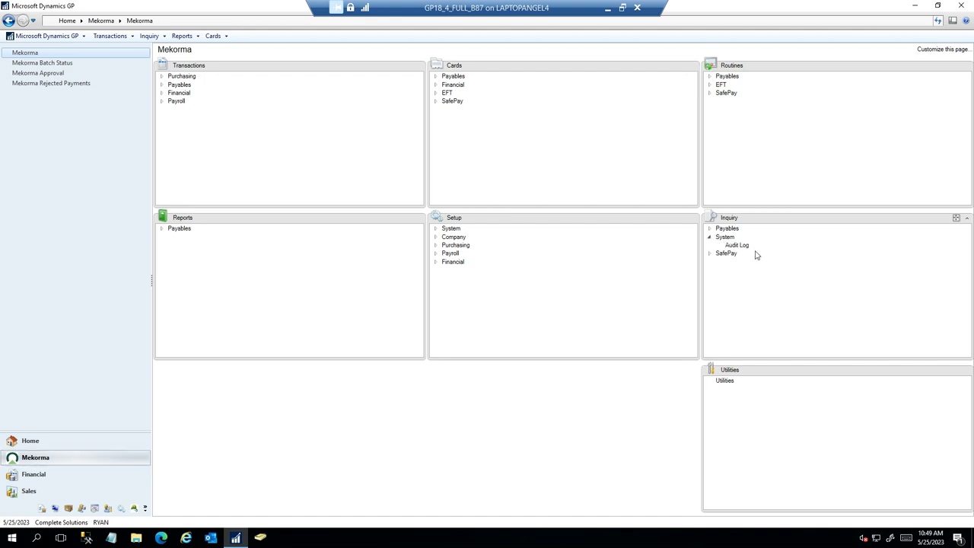
click(744, 246)
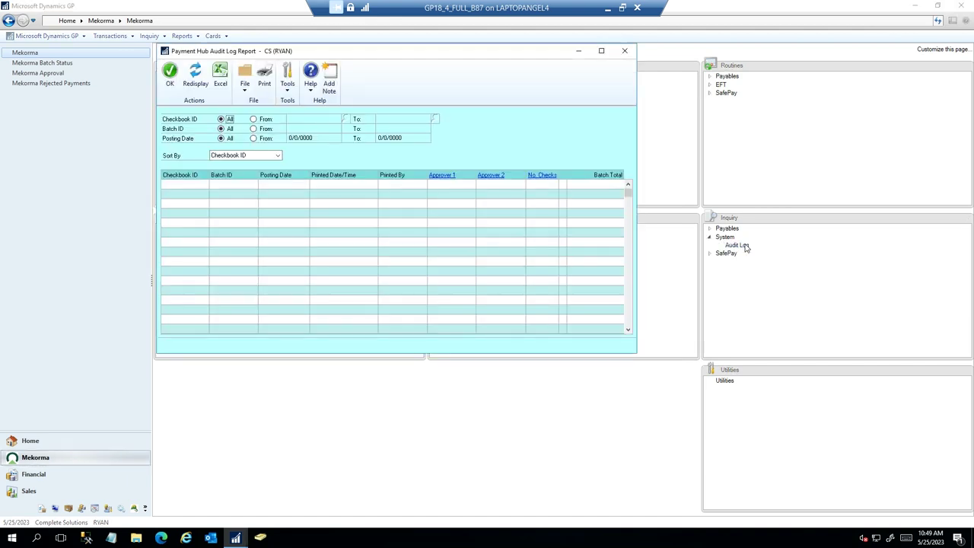
click(199, 78)
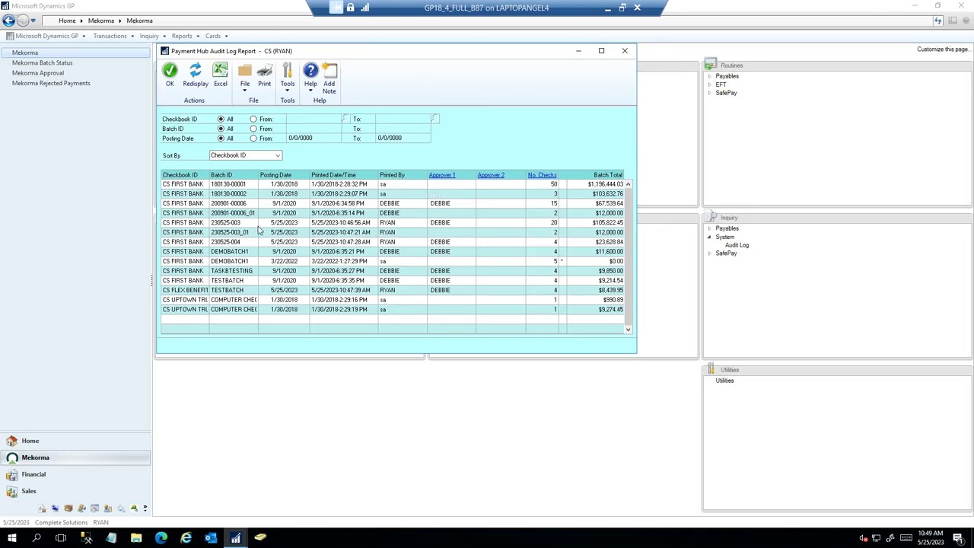
click(199, 223)
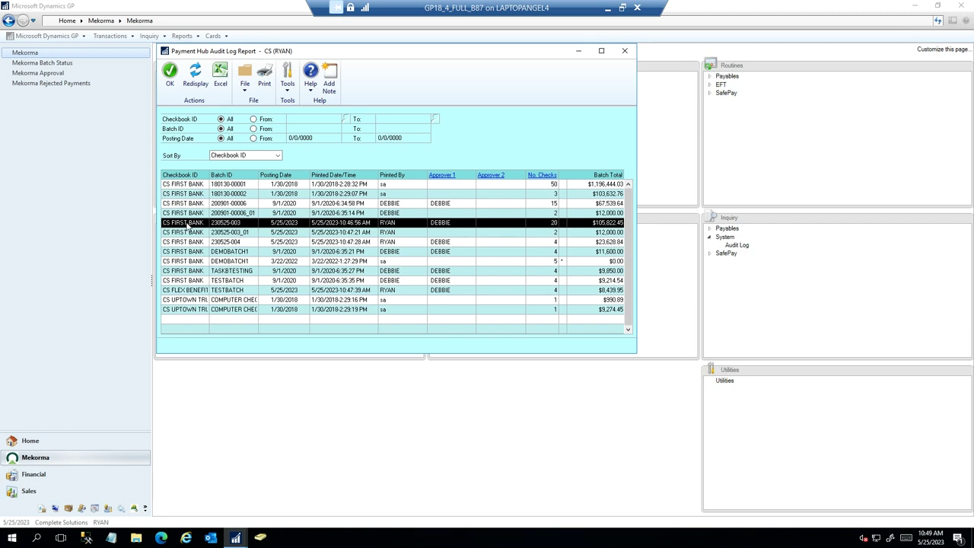
double_click(187, 222)
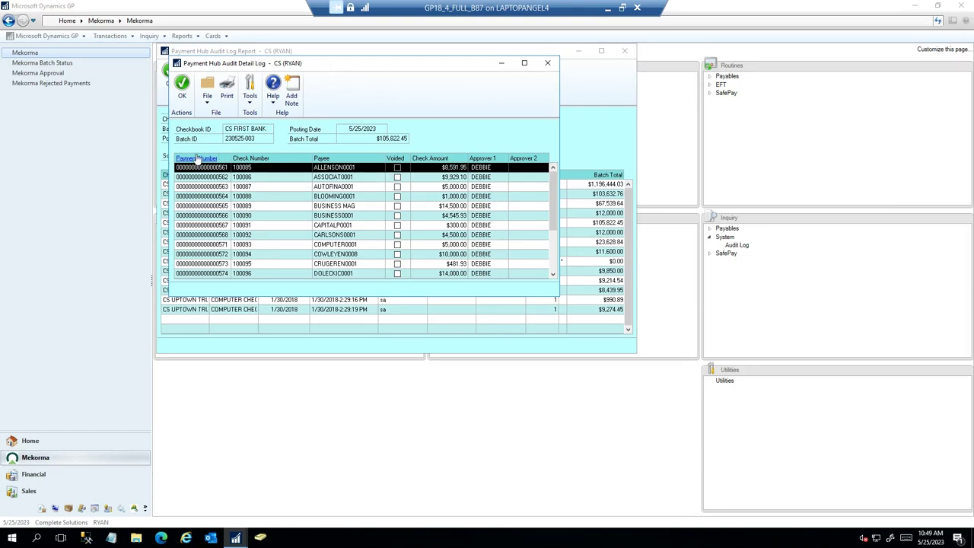
- Review the first payment's details and approval record, then close the check preview and all audit windows
click(196, 158)
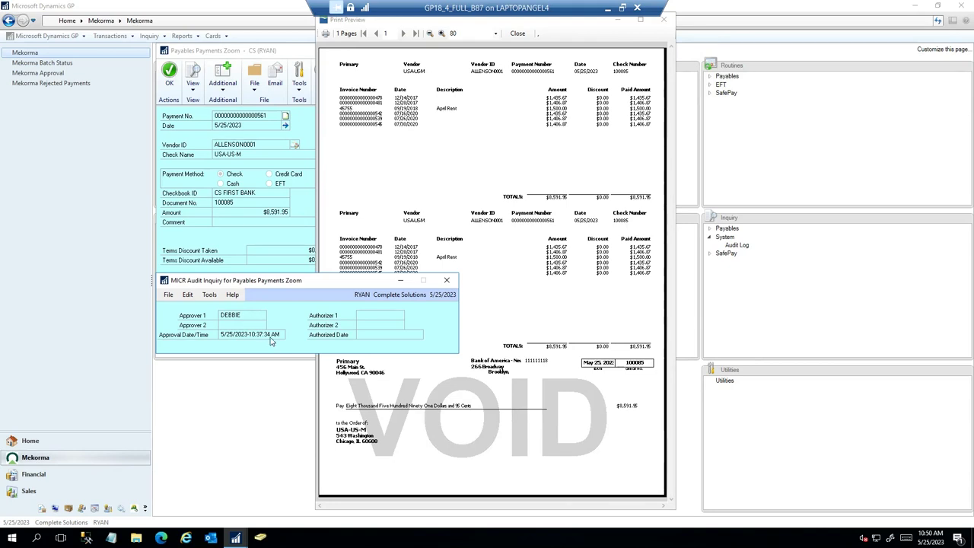
click(665, 22)
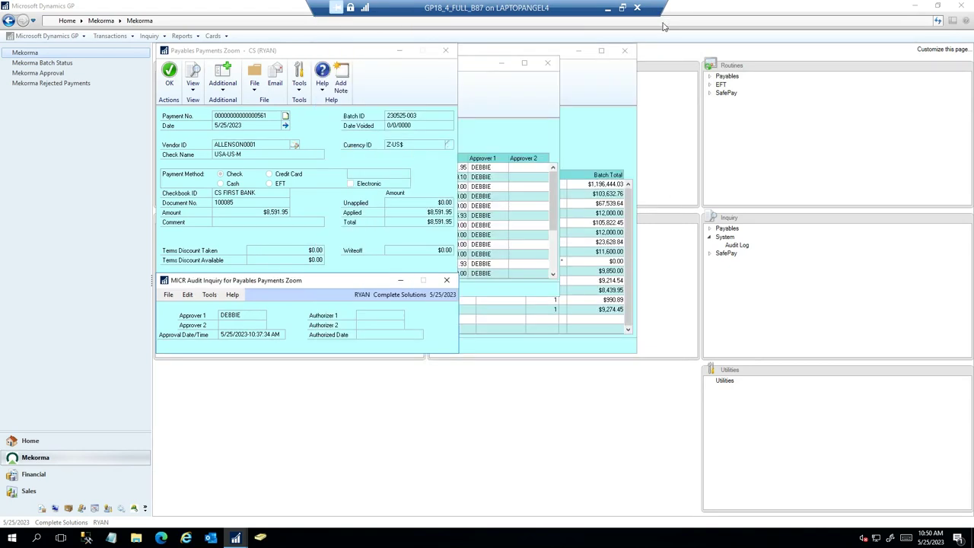
click(446, 282)
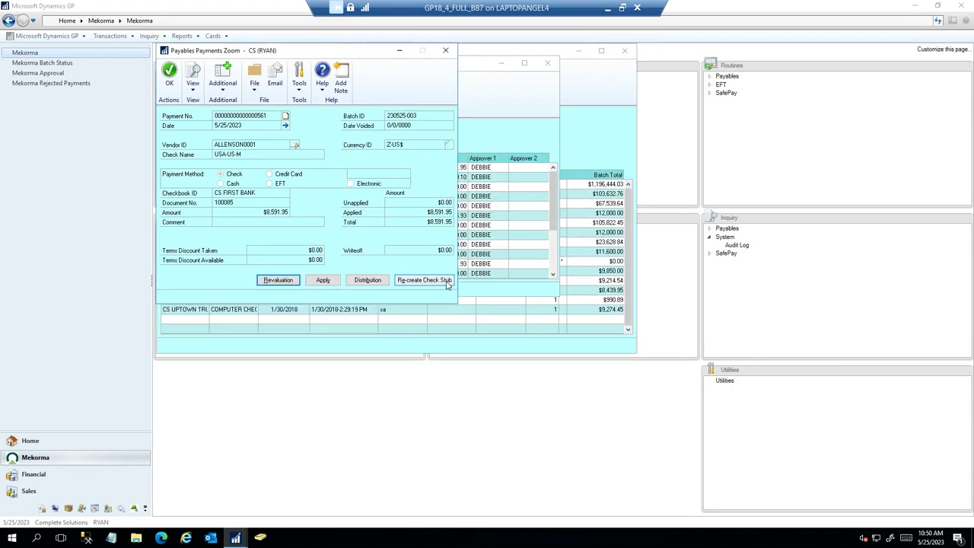
click(446, 52)
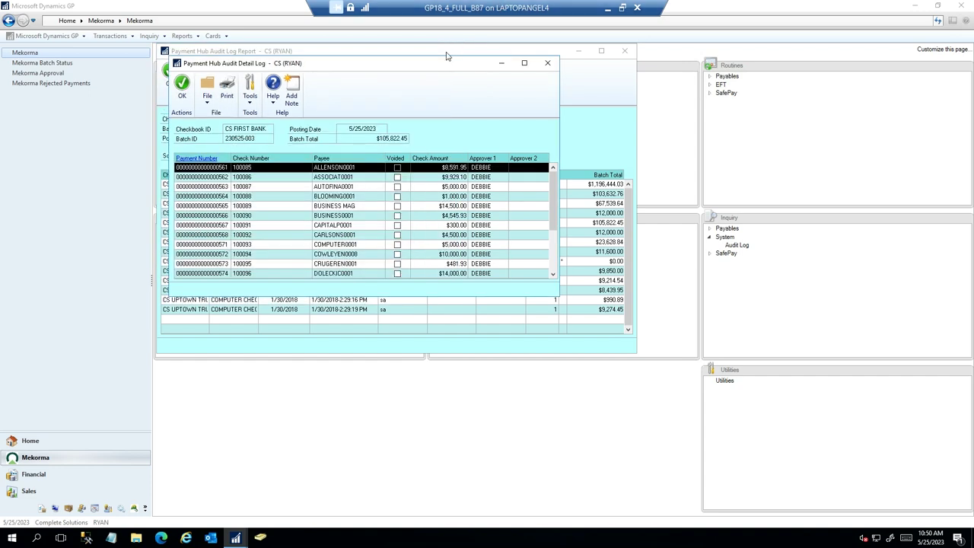
click(547, 63)
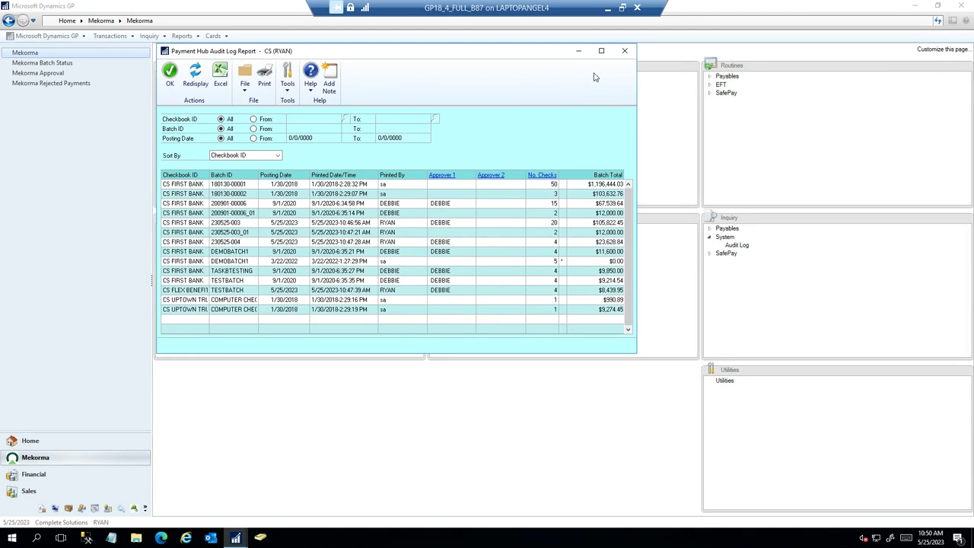
click(625, 51)
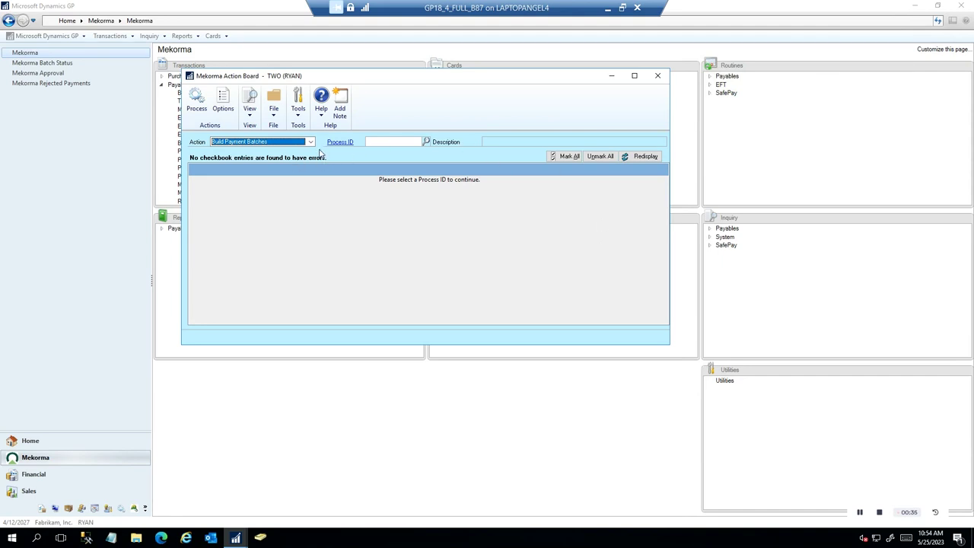
- Build Fabrikam's payment batch from process ID MEEP, excluding Balanced Business and Complete Solutions, skipping the results report
click(427, 143)
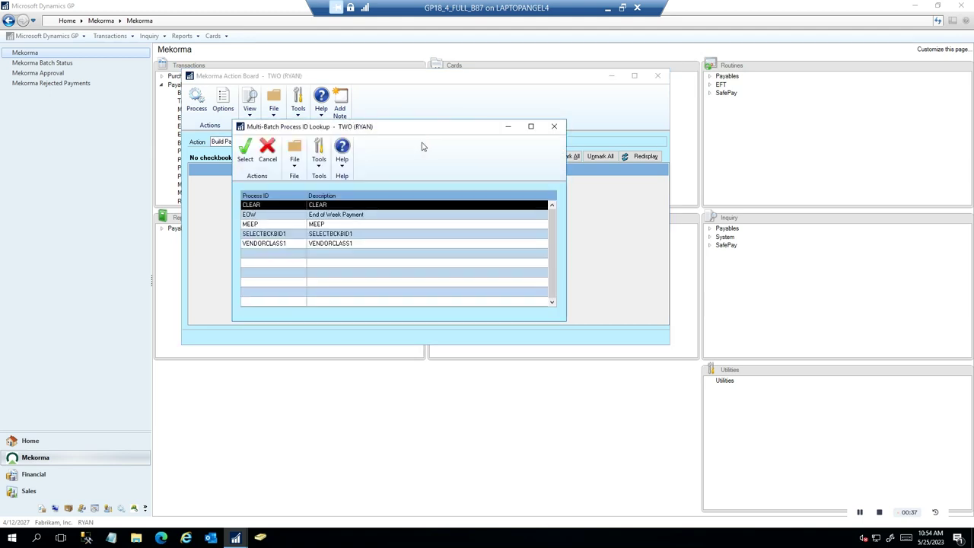
click(277, 228)
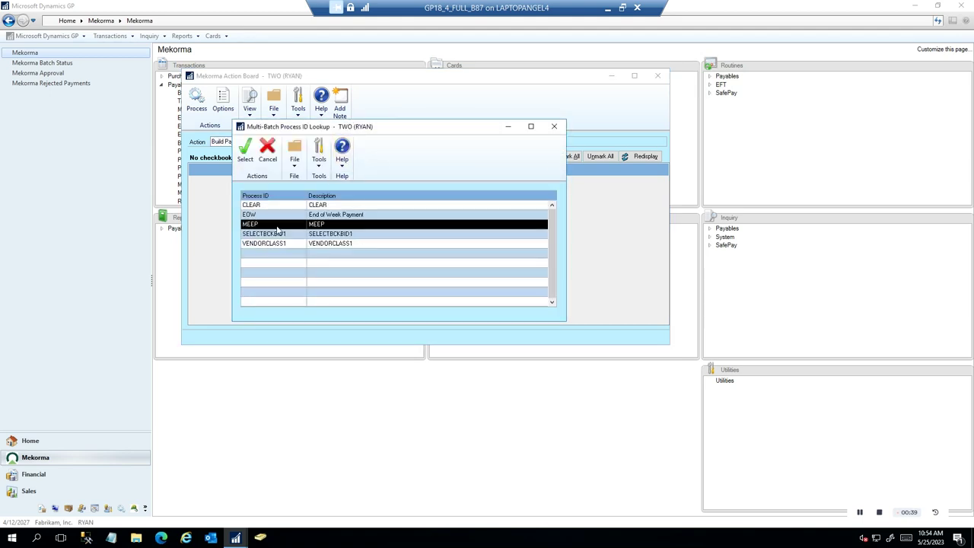
double_click(277, 231)
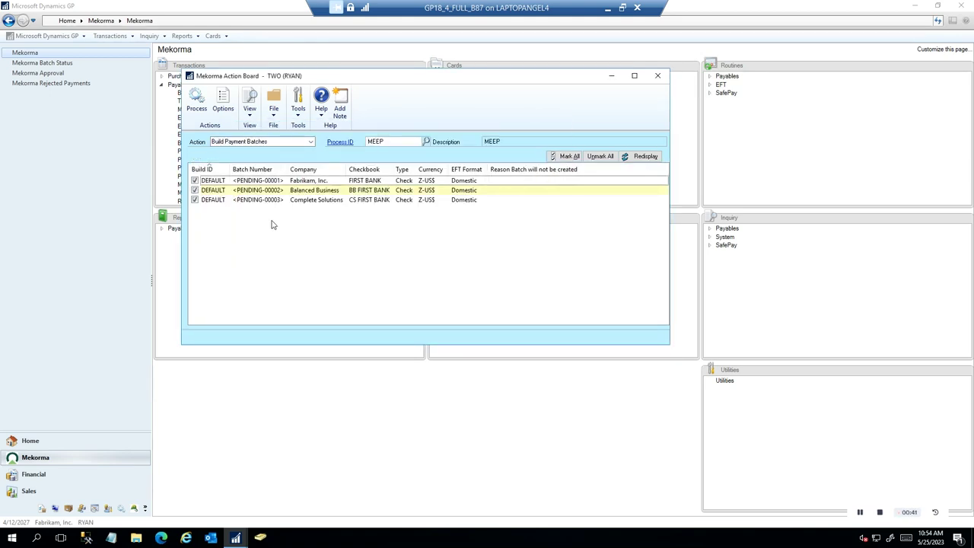
click(194, 190)
click(195, 200)
click(197, 100)
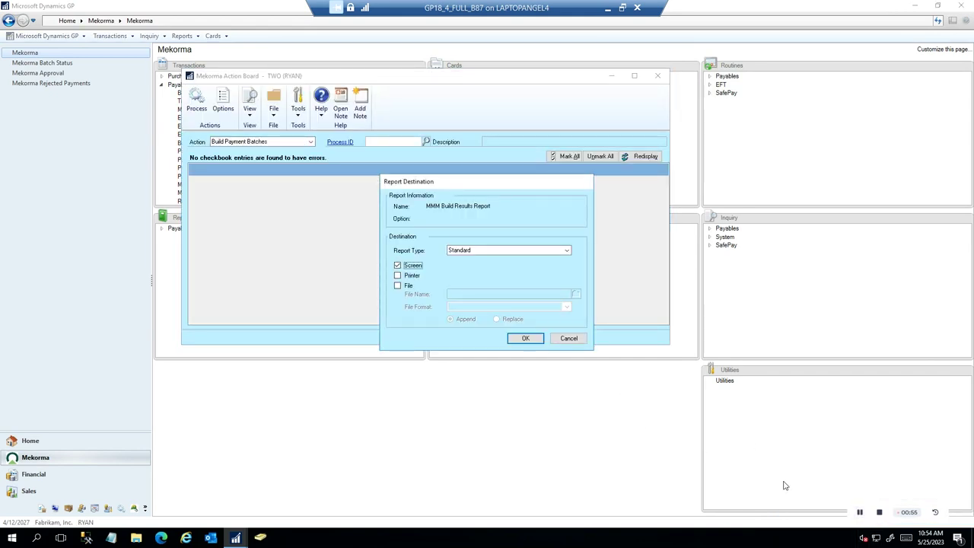
click(570, 340)
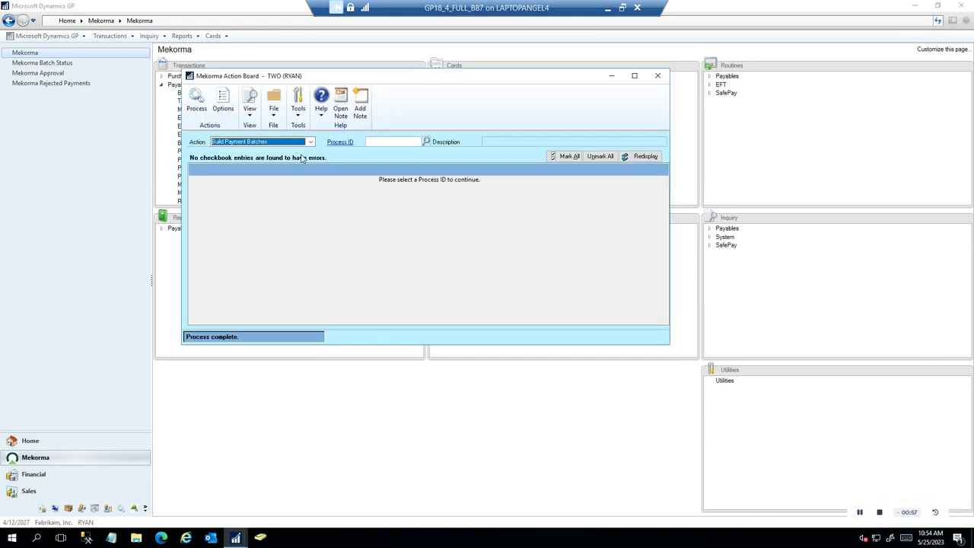
click(310, 141)
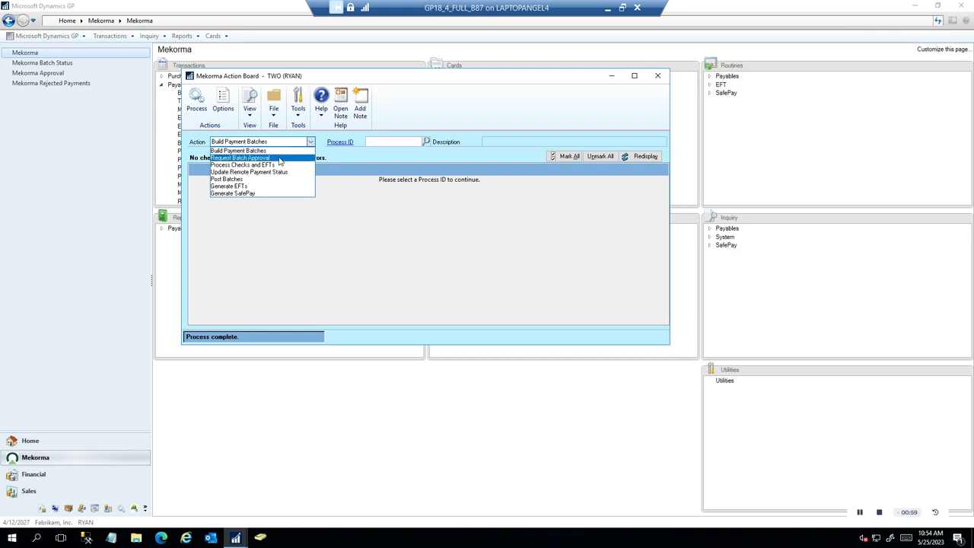
- Set the Action Board to Request Batch Approval, then to Process Checks and EFTs
click(279, 158)
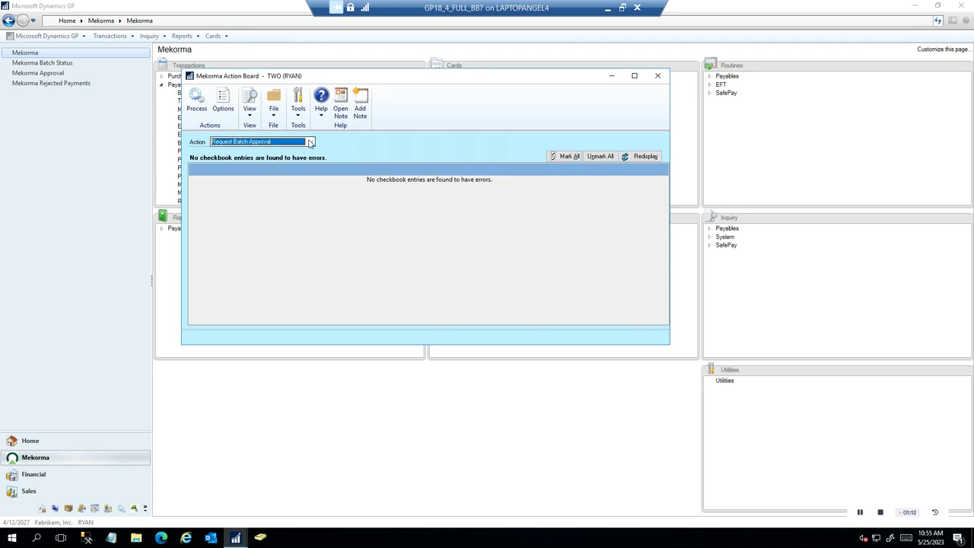
click(310, 142)
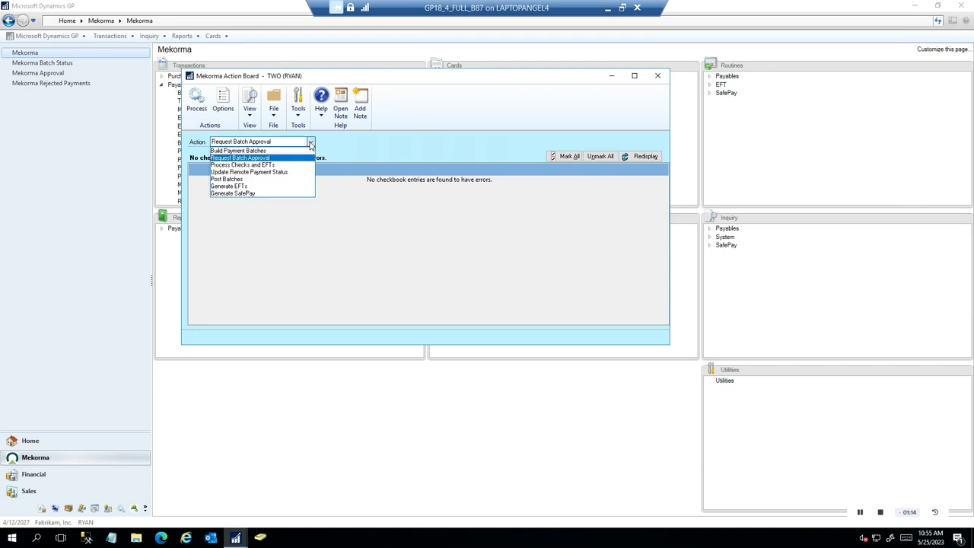
click(252, 166)
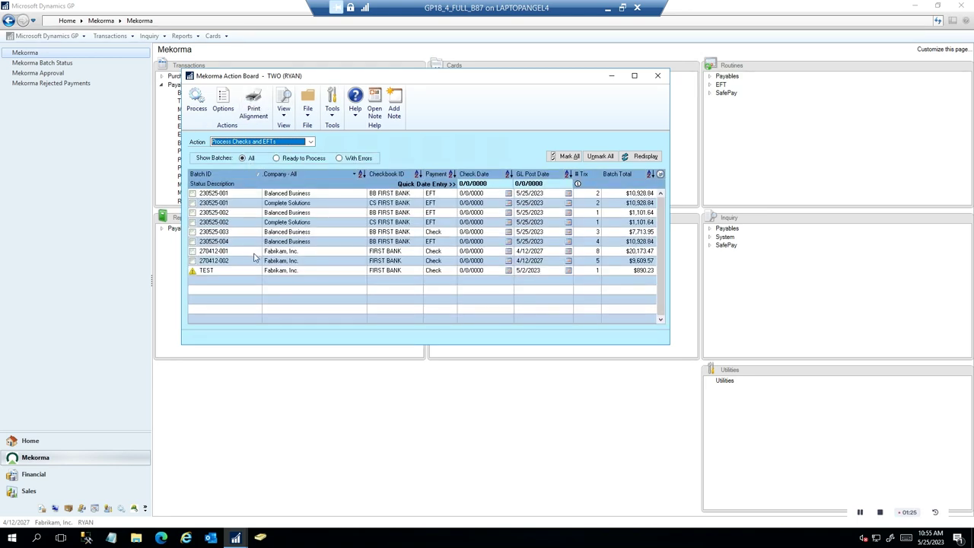
- Process checks for batch 270412-001 with results on screen, then switch to Update Remote Payment Status
click(193, 252)
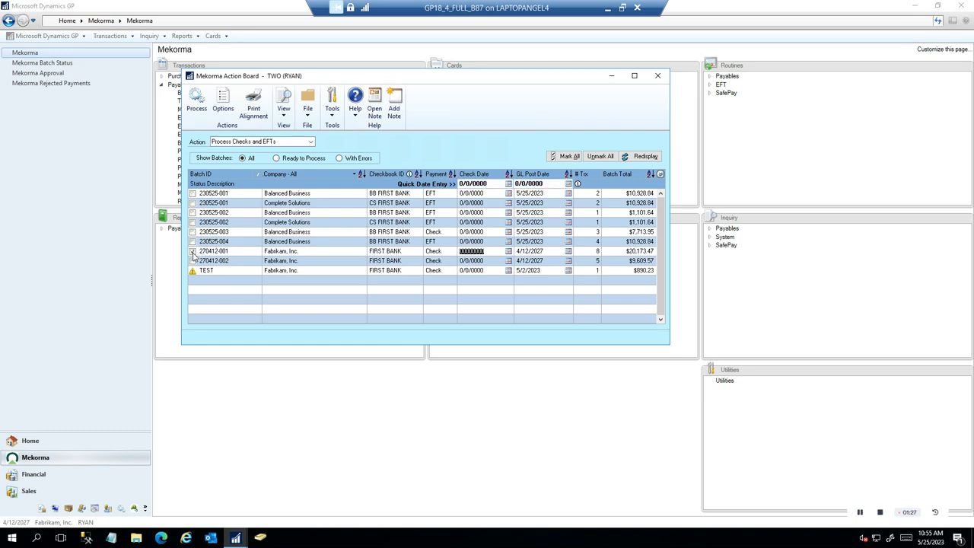
click(196, 103)
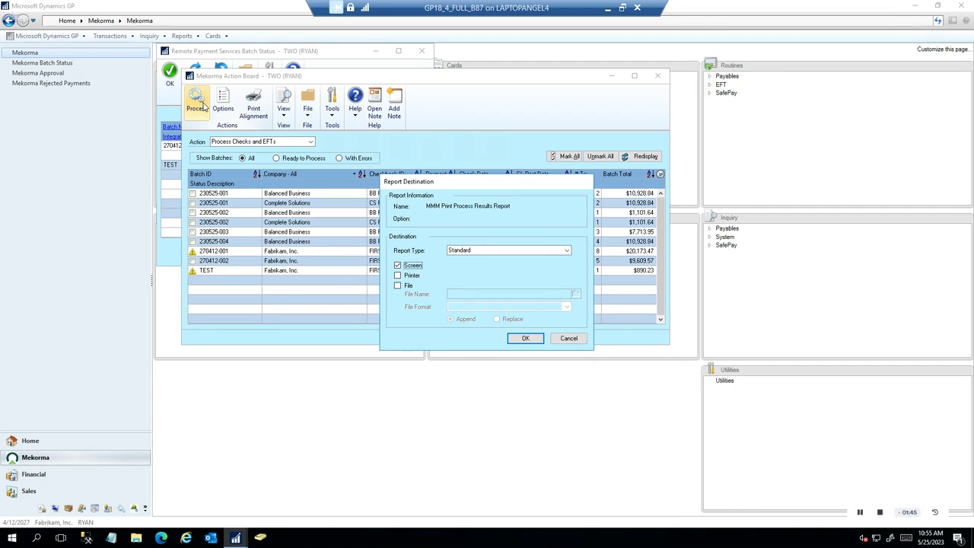
click(537, 340)
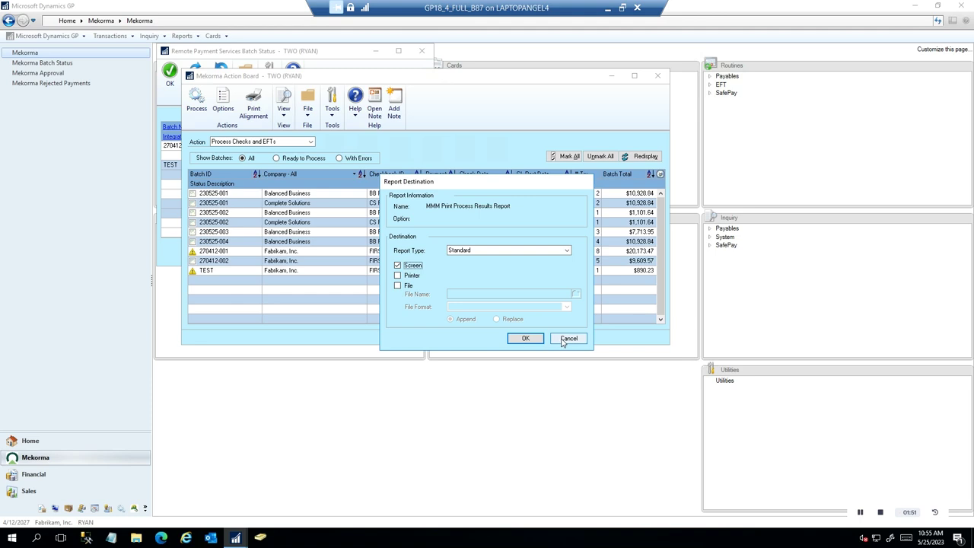
click(311, 142)
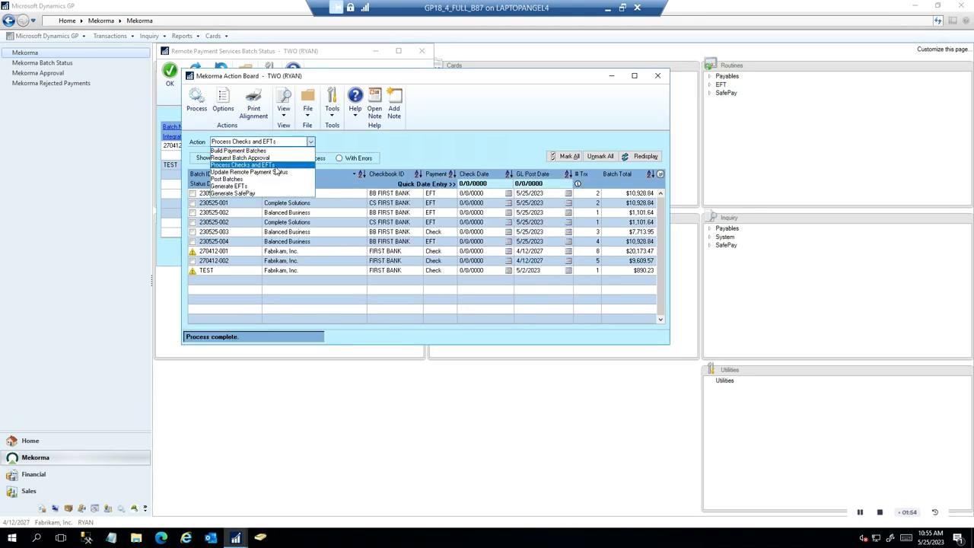
click(273, 173)
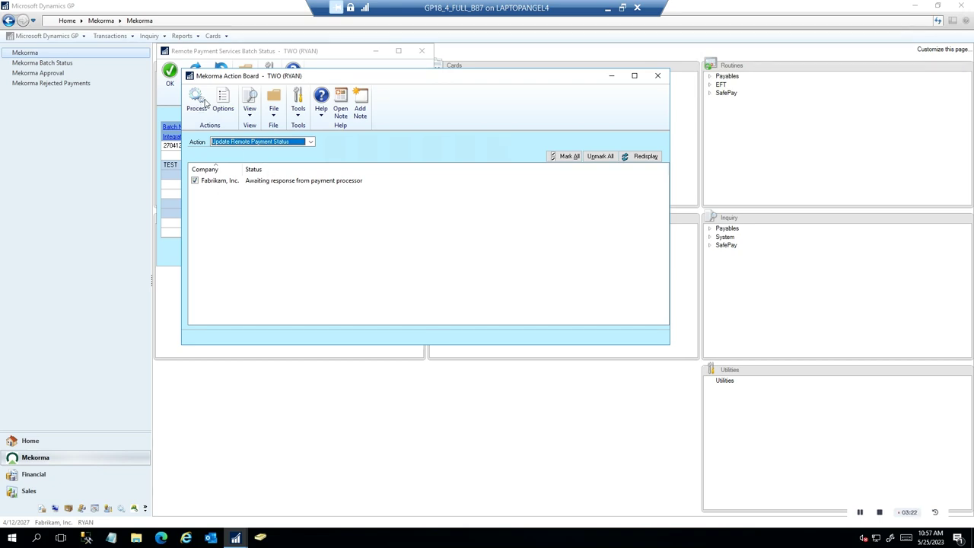
- Refresh the remote payment status, switch to Post Batches, and drag Corpay's Payment Batch Details into view
click(197, 105)
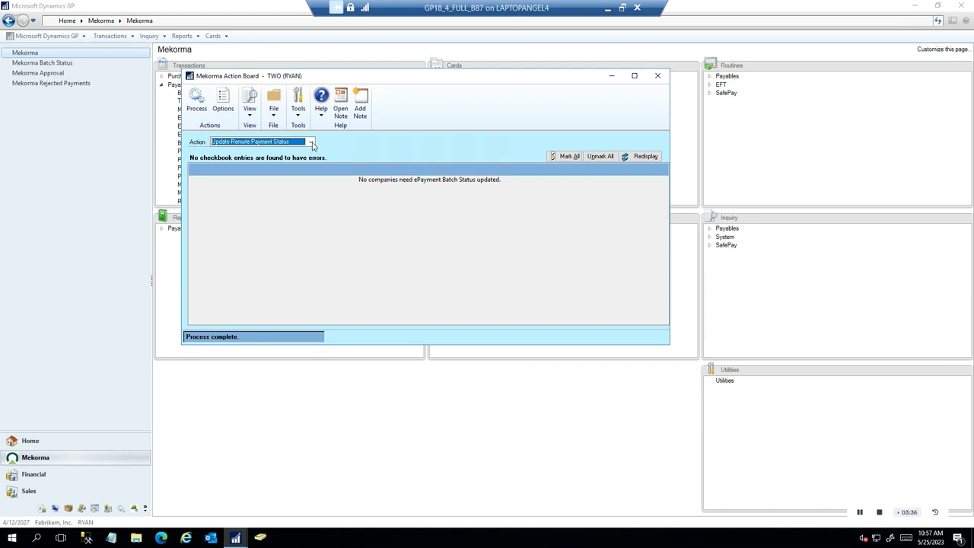
click(311, 142)
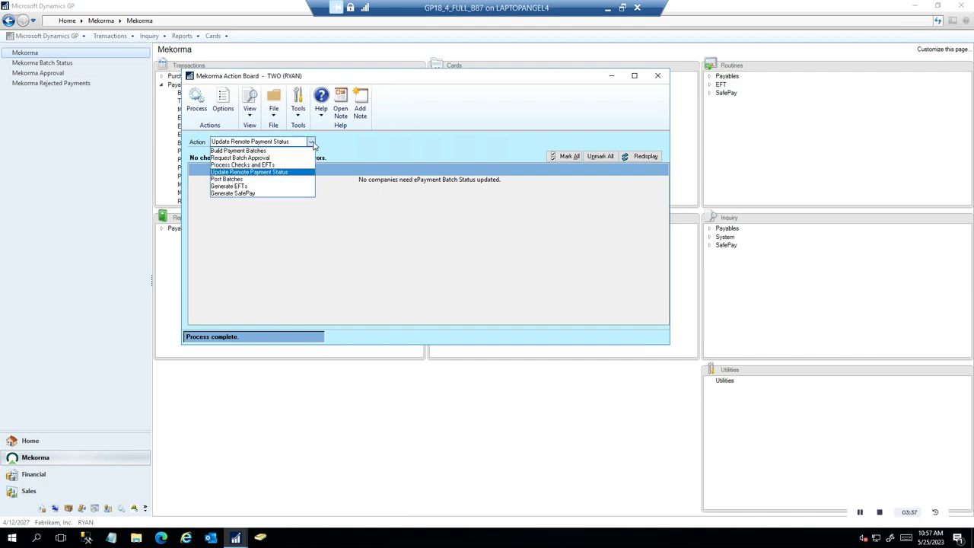
click(253, 181)
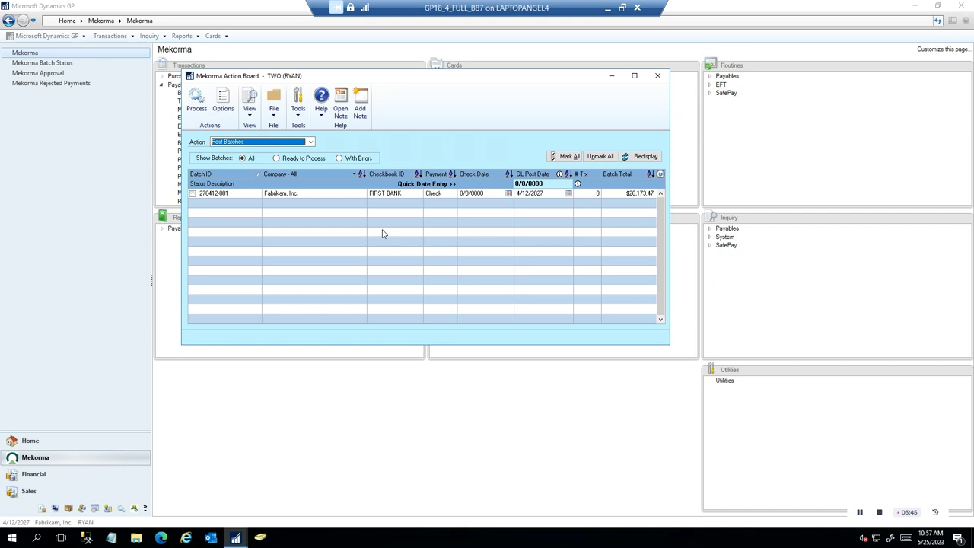
drag(973, 82, 741, 29)
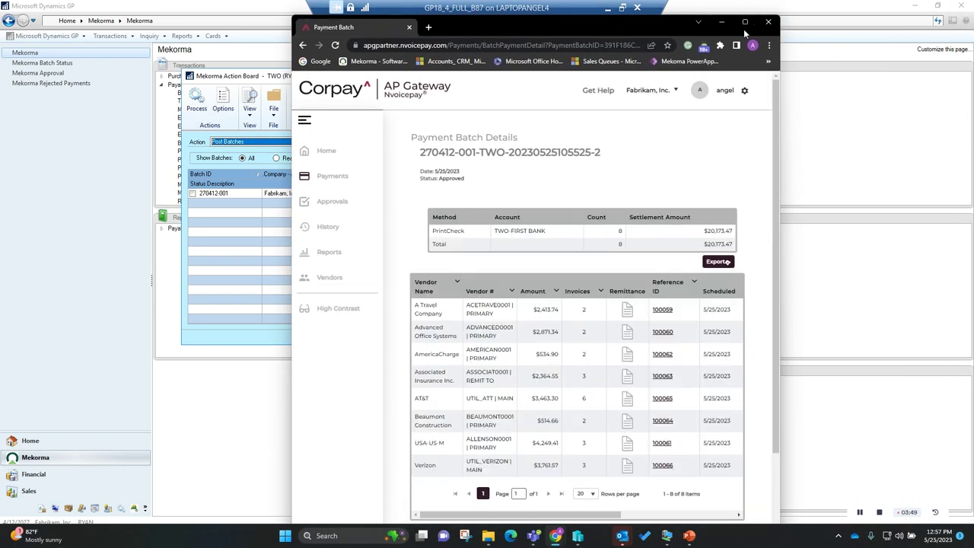
- Maximize Corpay's batch 270412-001 details to review the eight $20,173.47 payments, then return to Dynamics GP
click(744, 22)
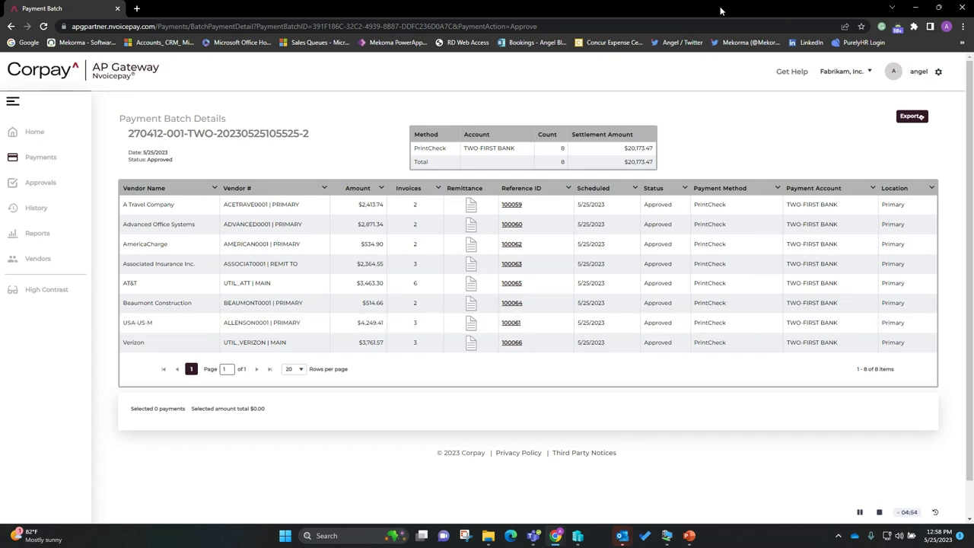
key(alt+Tab)
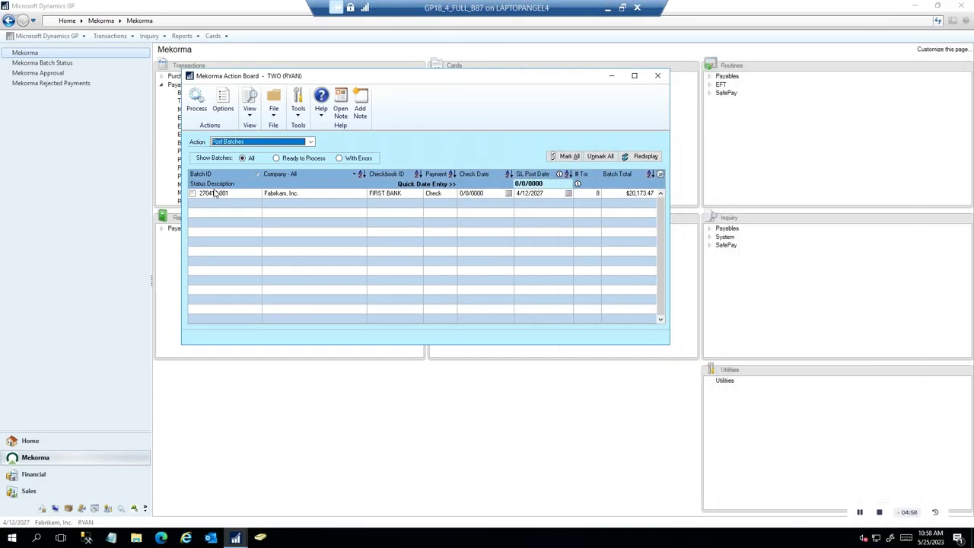
click(193, 194)
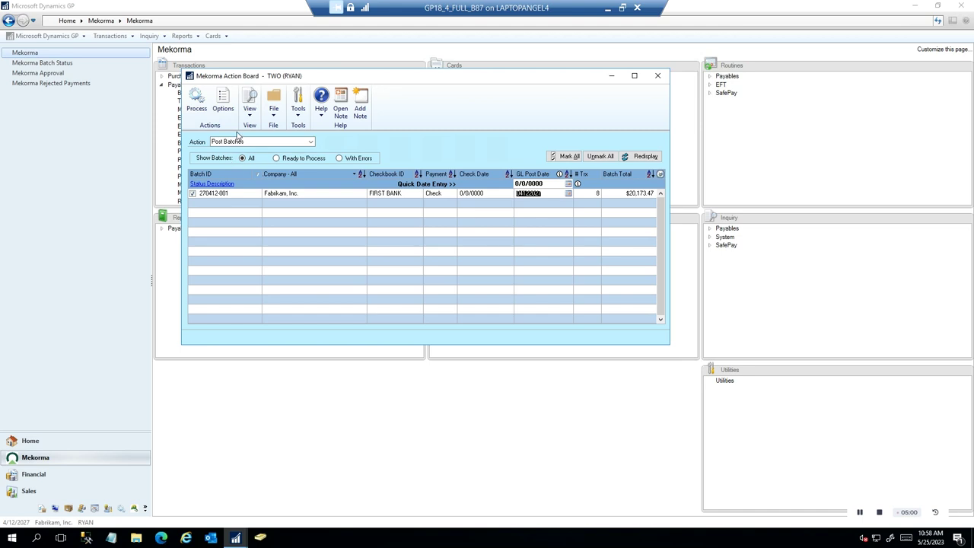
click(197, 102)
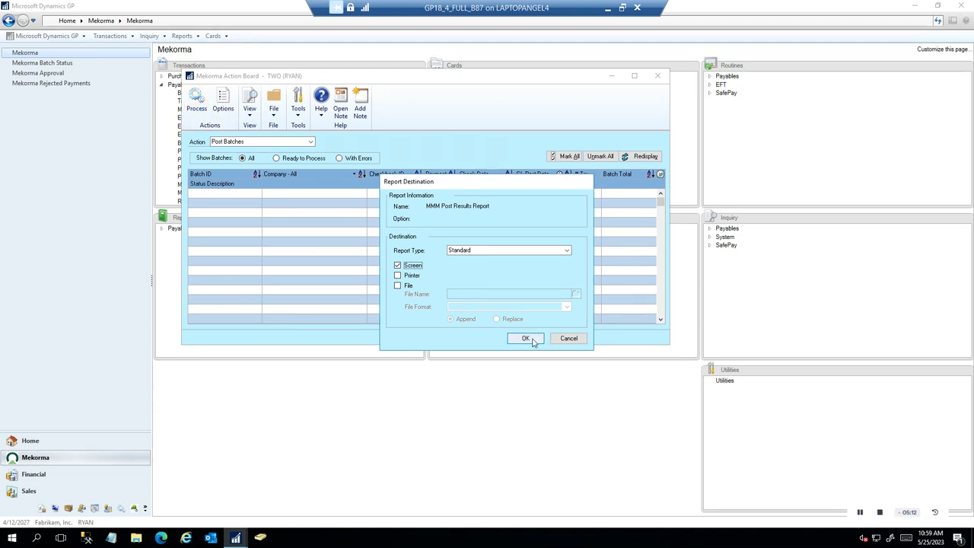
click(525, 339)
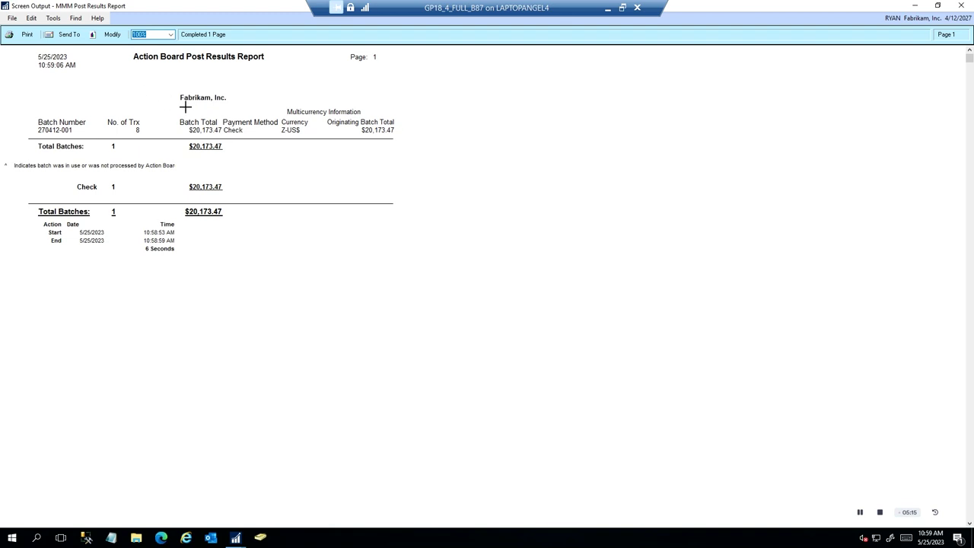
click(961, 5)
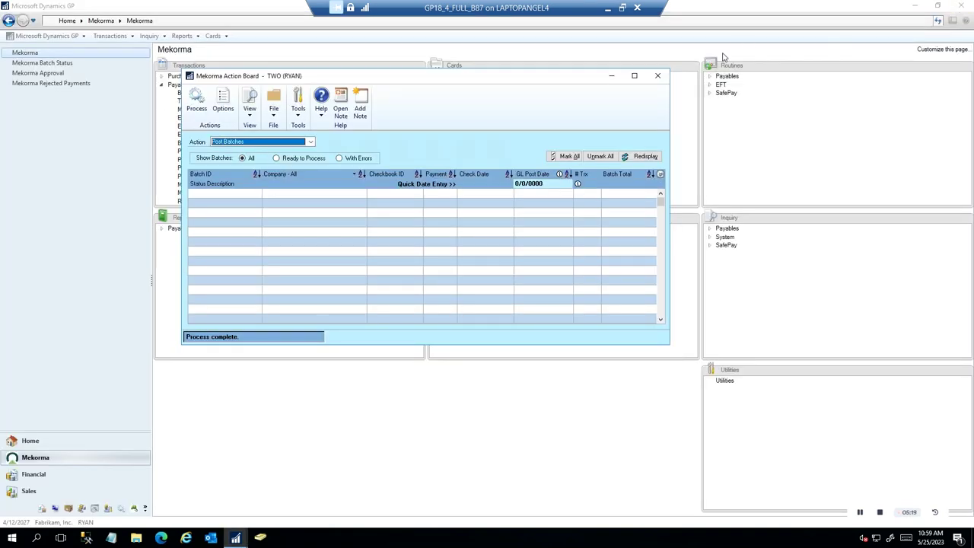
click(658, 75)
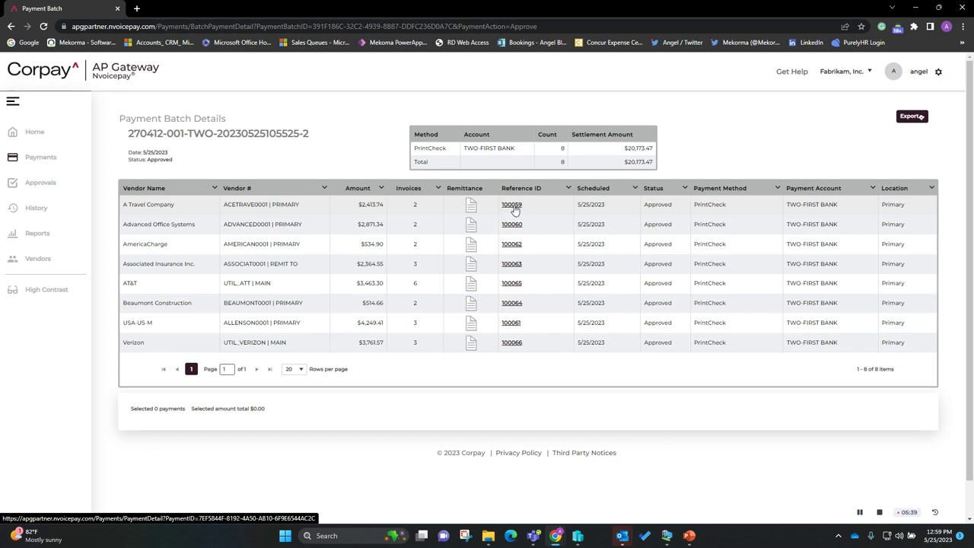
- Look up document 100059 in Payables Transaction Inquiry by Document, showing the $2,413.74 ACETRAVE0001 payment
click(914, 8)
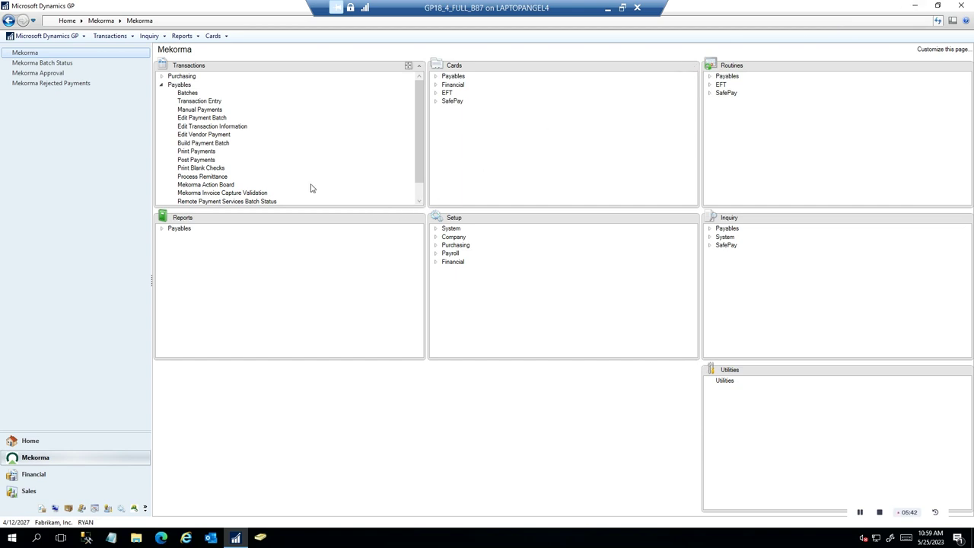
click(158, 41)
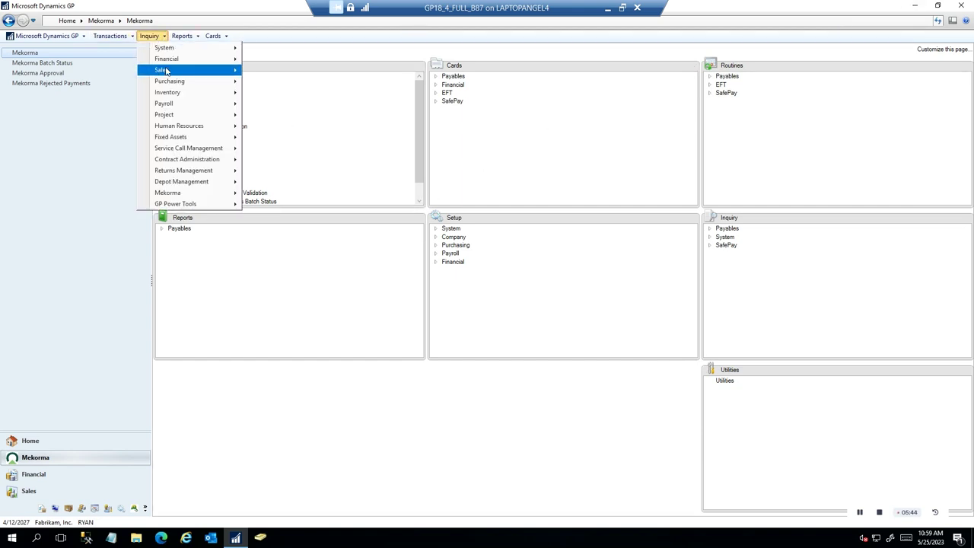
mouse_move(183, 87)
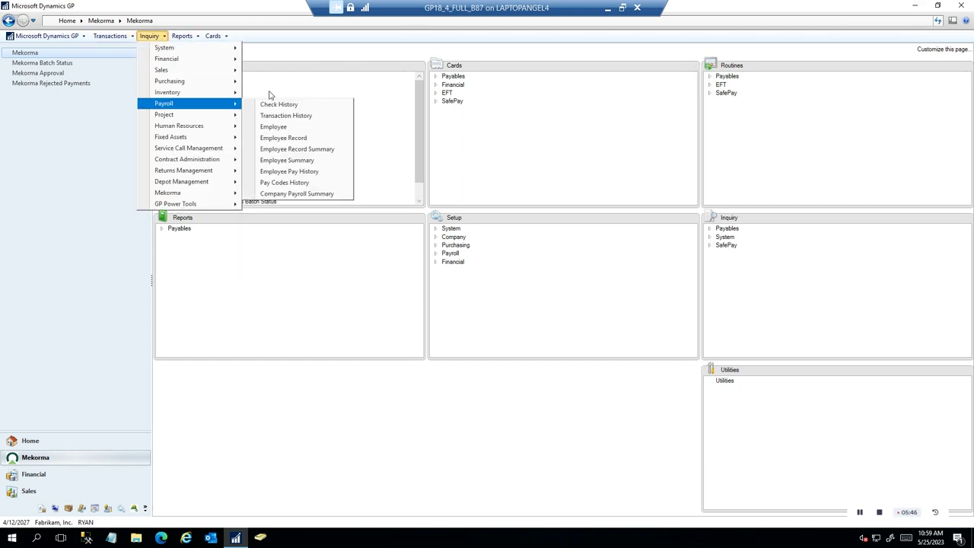
click(290, 93)
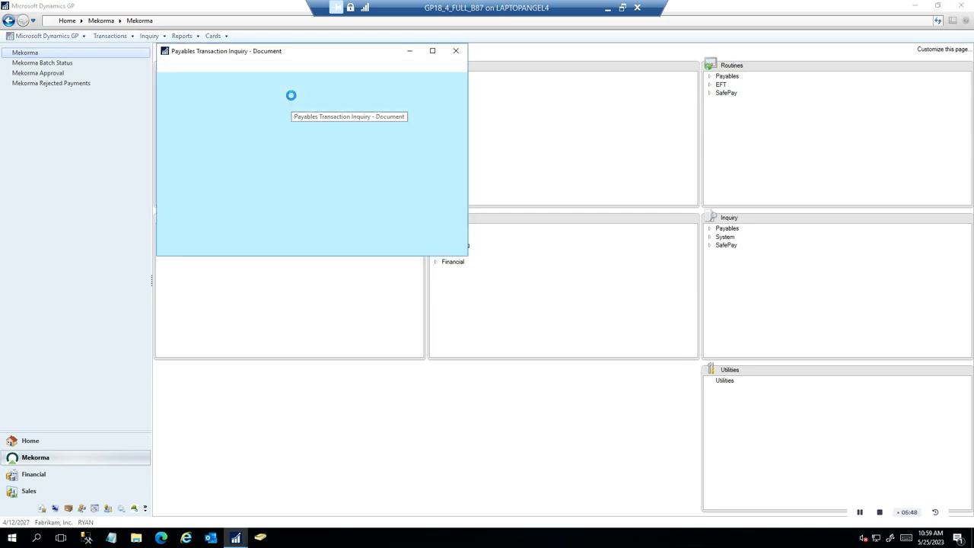
click(381, 118)
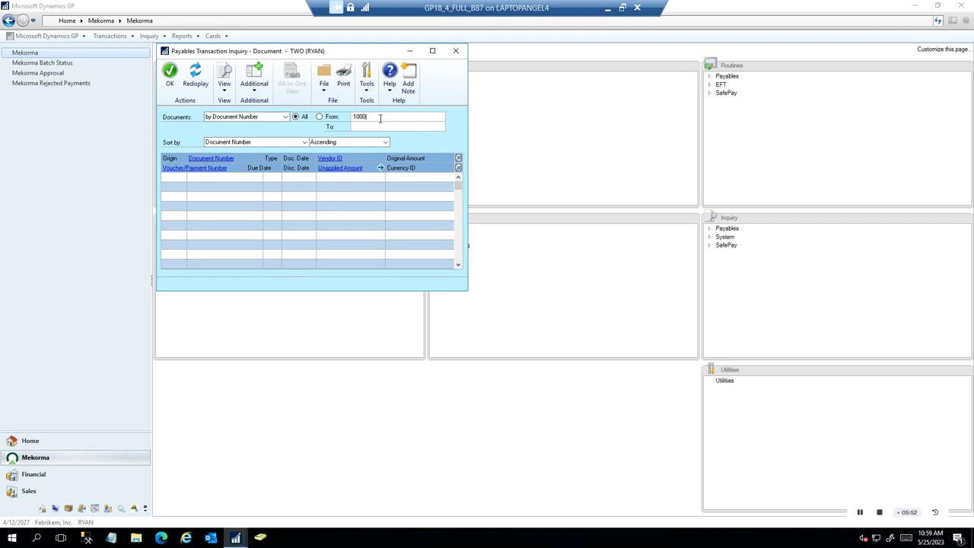
key(Tab)
key(Tab)
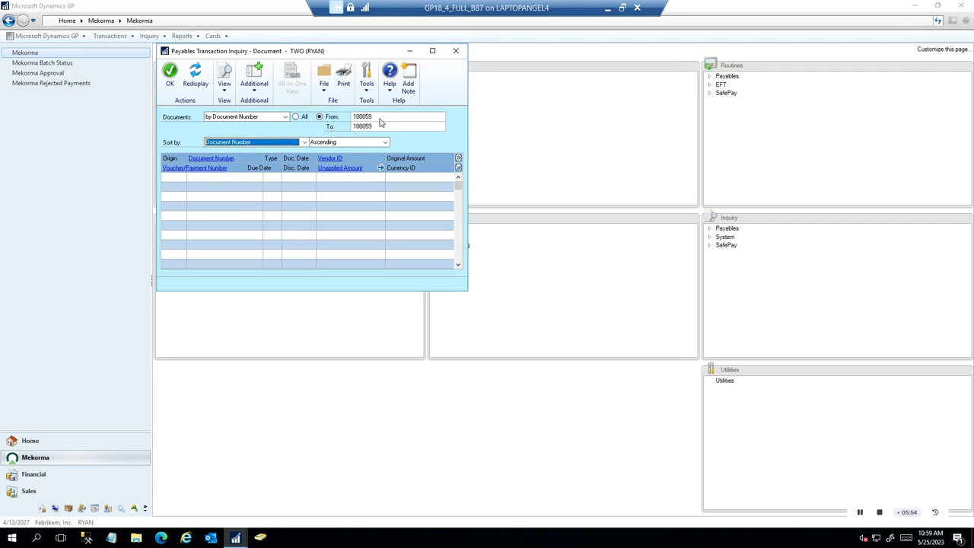
click(194, 75)
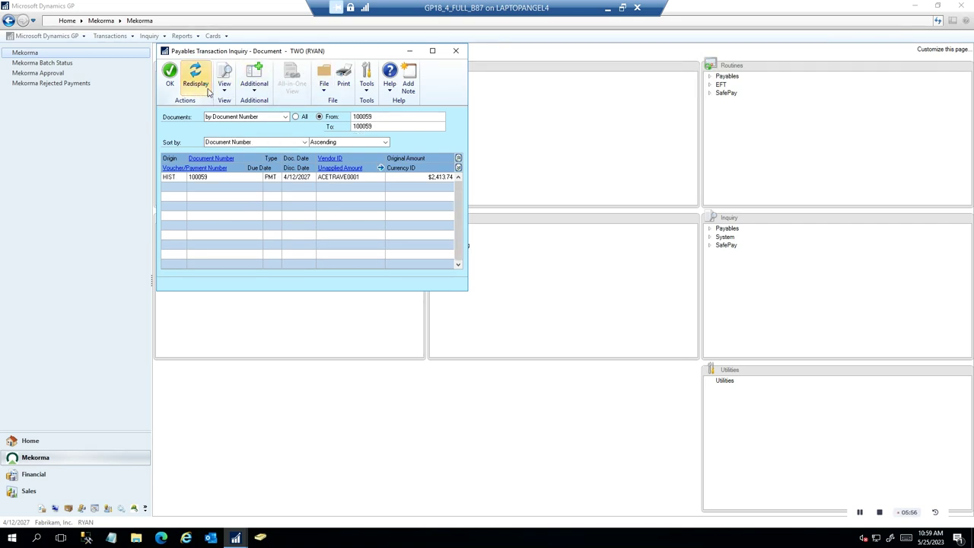
- Open payment 100059 in Payables Payments Zoom to review batch 270412-001 and its check stub preview
click(203, 178)
click(220, 169)
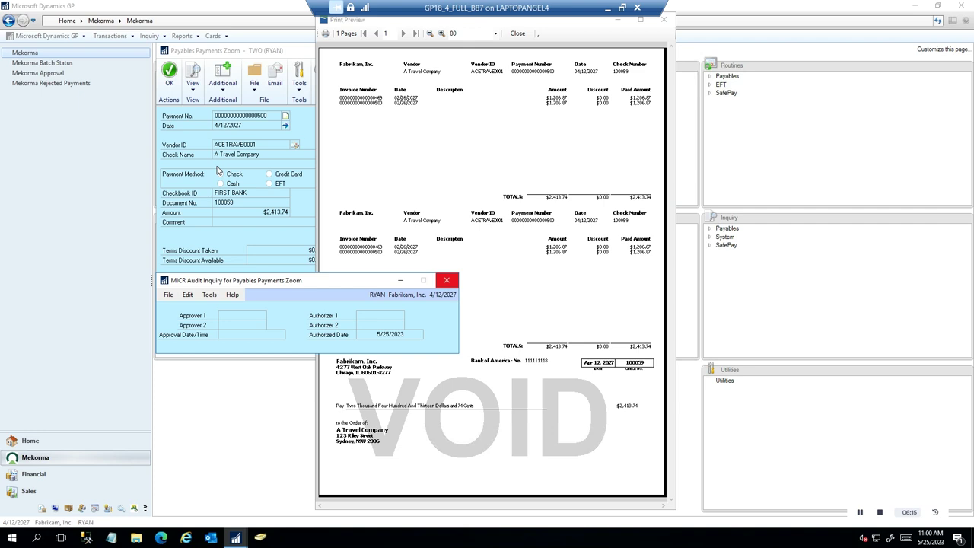
click(235, 234)
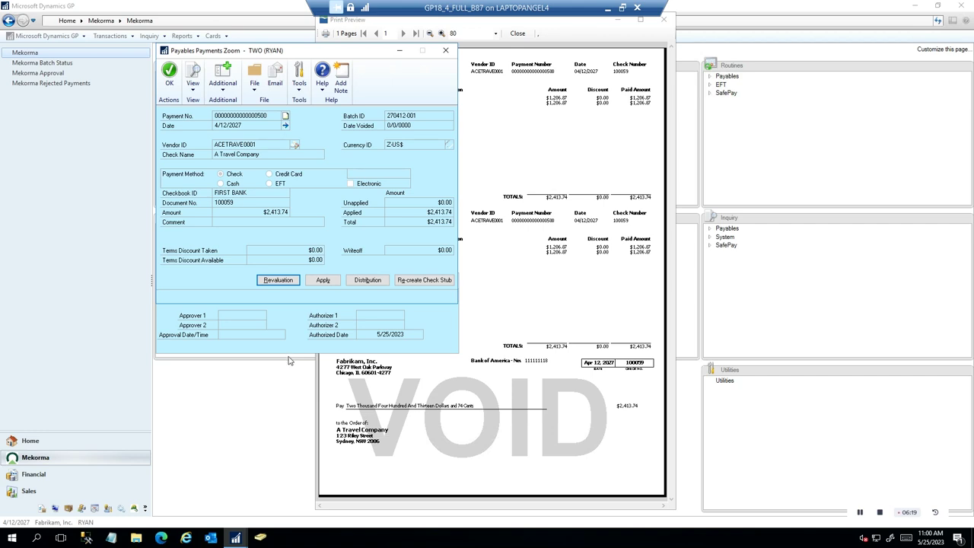
click(560, 320)
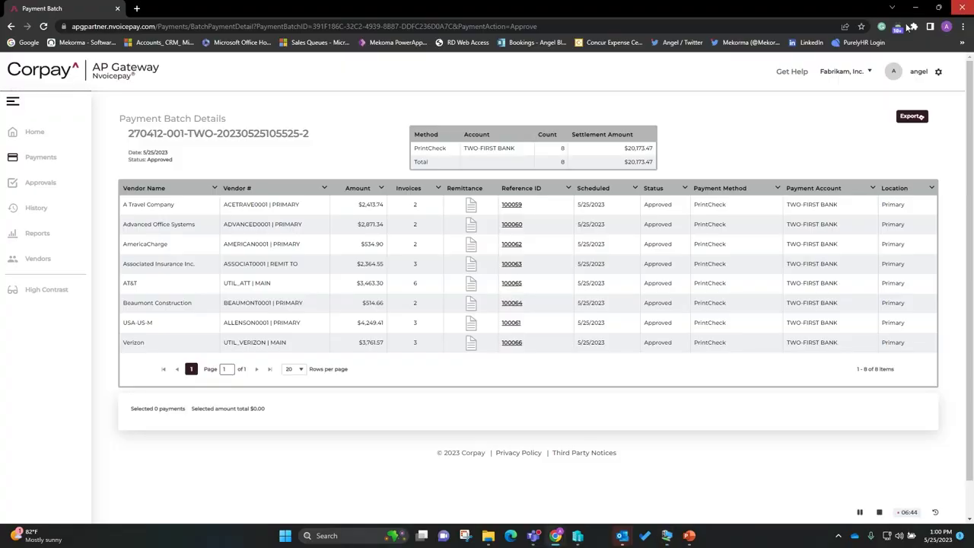
- View the A Travel Company remittance advice PDF for payment 100059 totalling $2,413.74
click(471, 205)
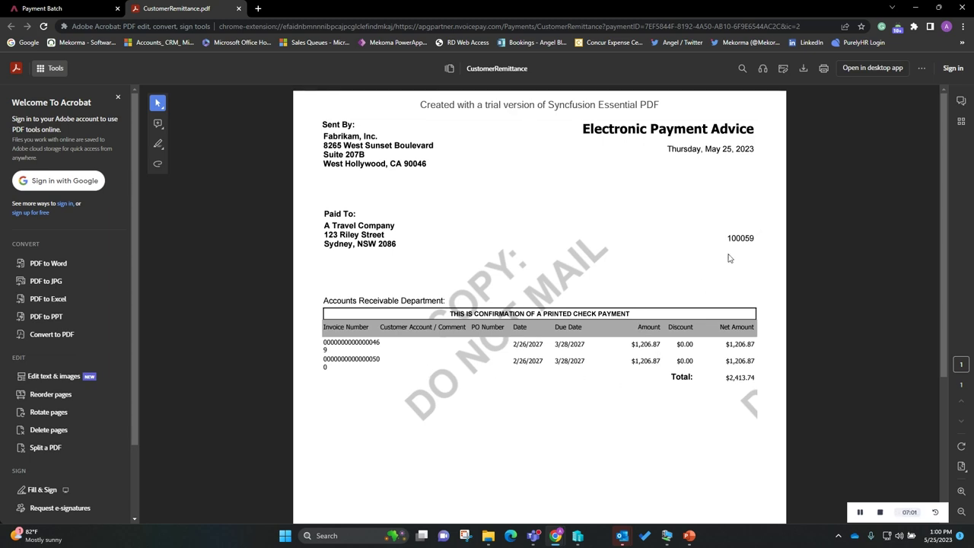
scroll(670, 288, down, 3)
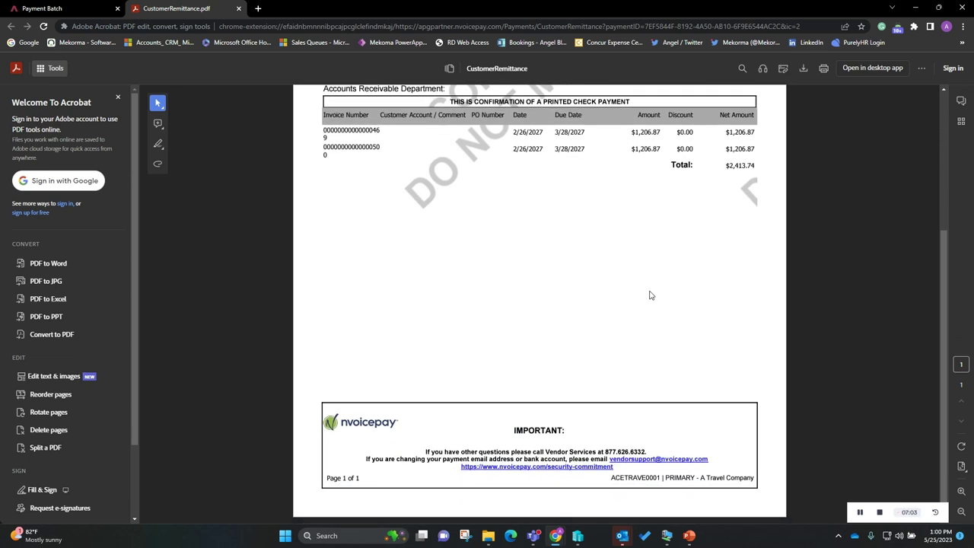
scroll(651, 295, up, 3)
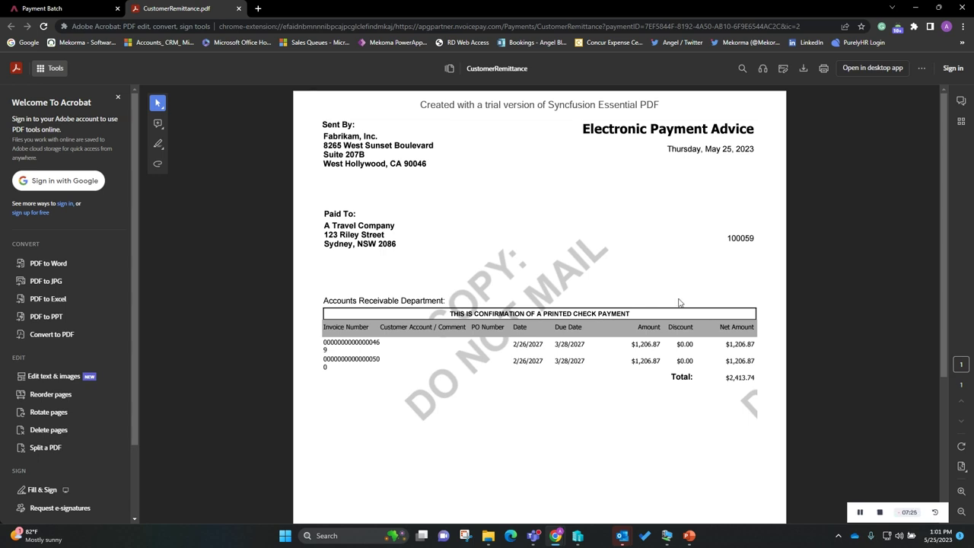
scroll(680, 303, down, 3)
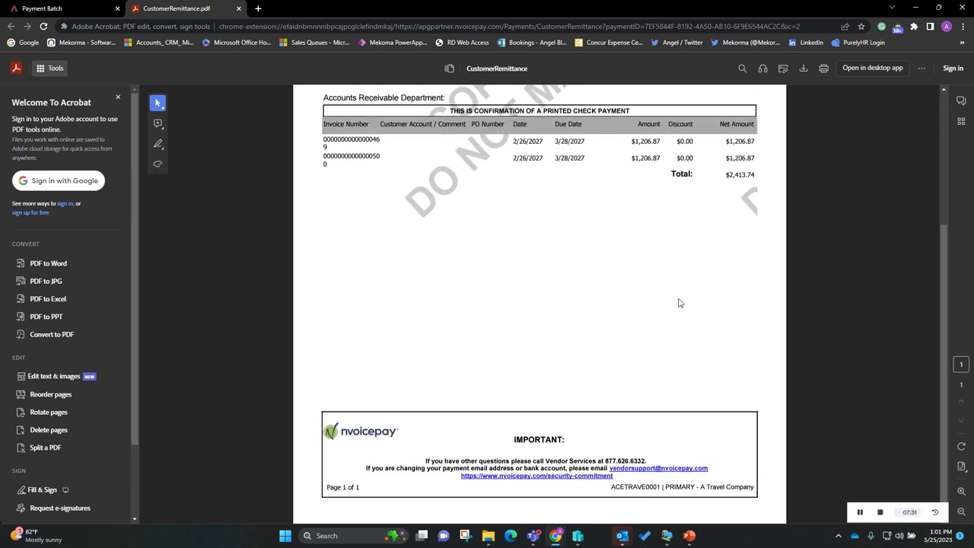
scroll(602, 258, up, 3)
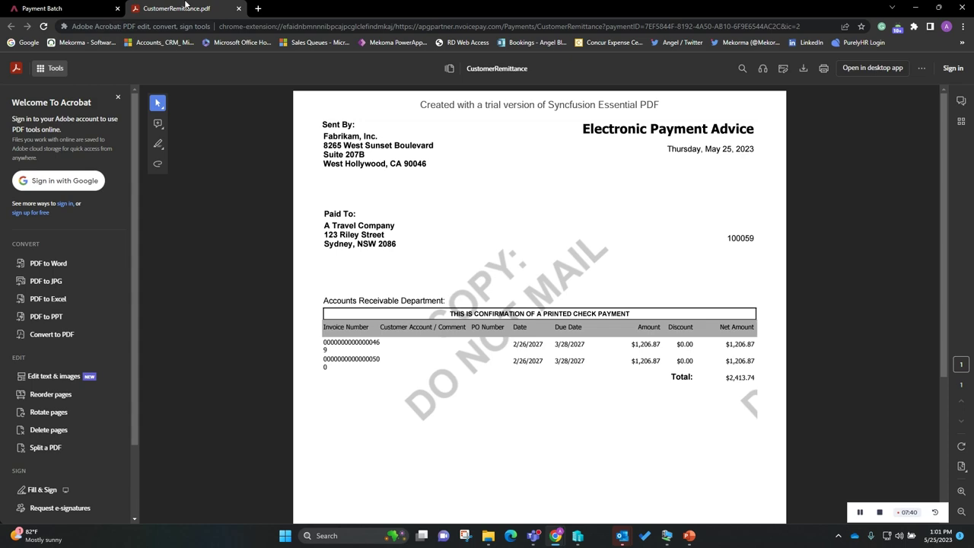
- Return to Dynamics GP and close the Print Preview and Payables Payments Zoom windows
click(918, 9)
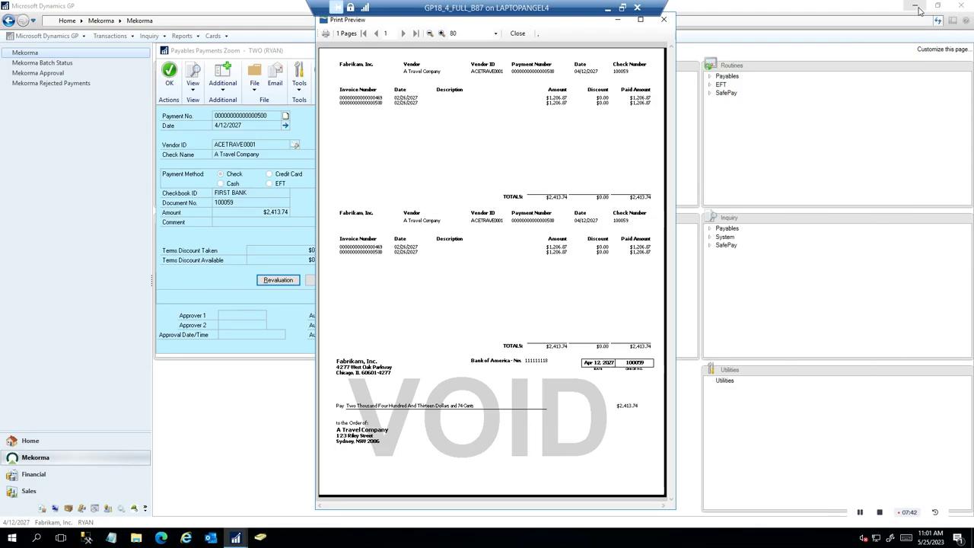
click(664, 19)
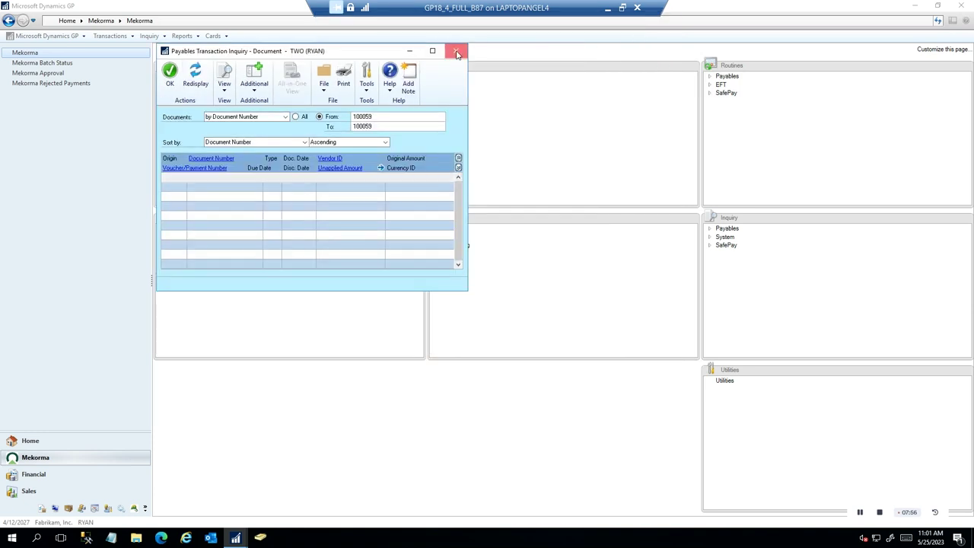
click(456, 48)
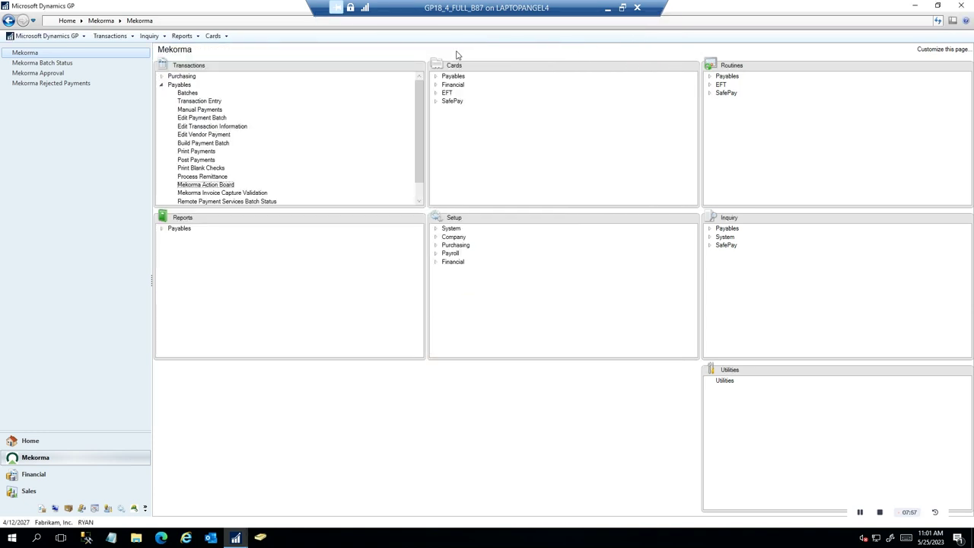